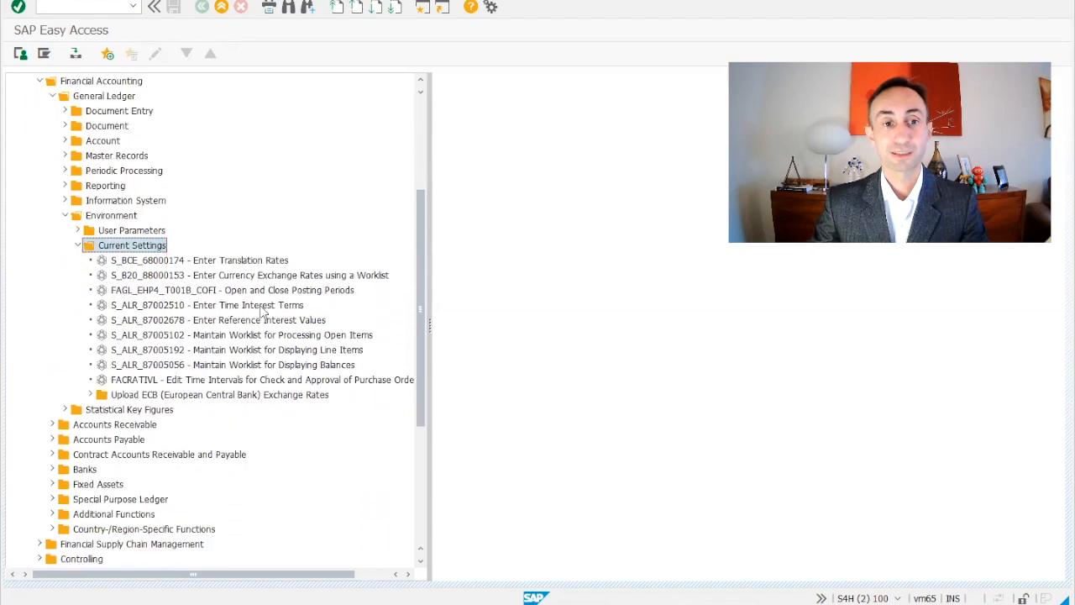
Start the Open and Close Posting Periods transaction from the General Ledger's current settings
click(258, 294)
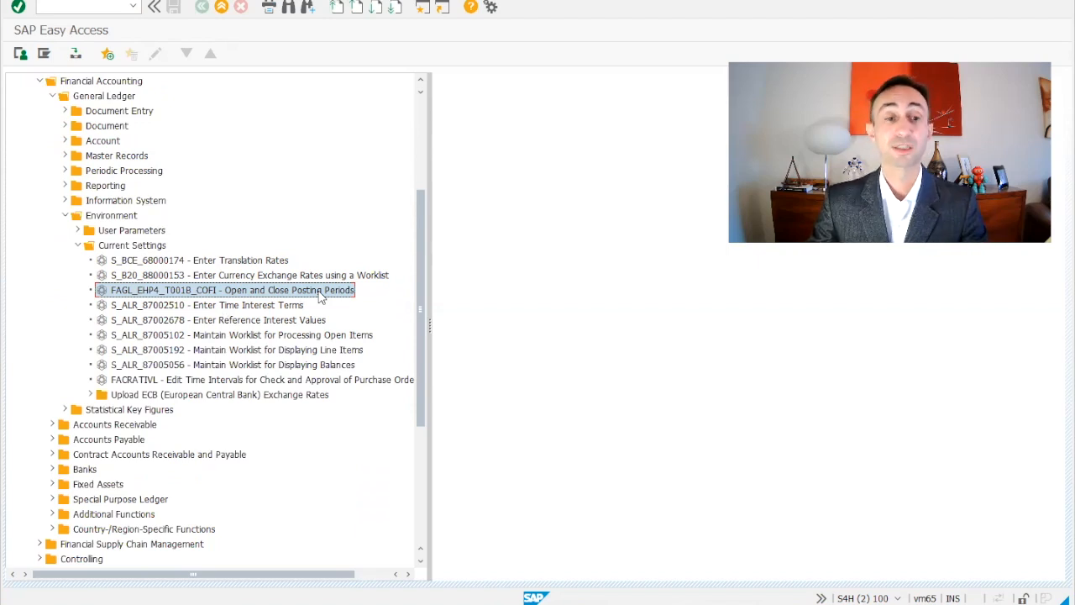
double_click(157, 291)
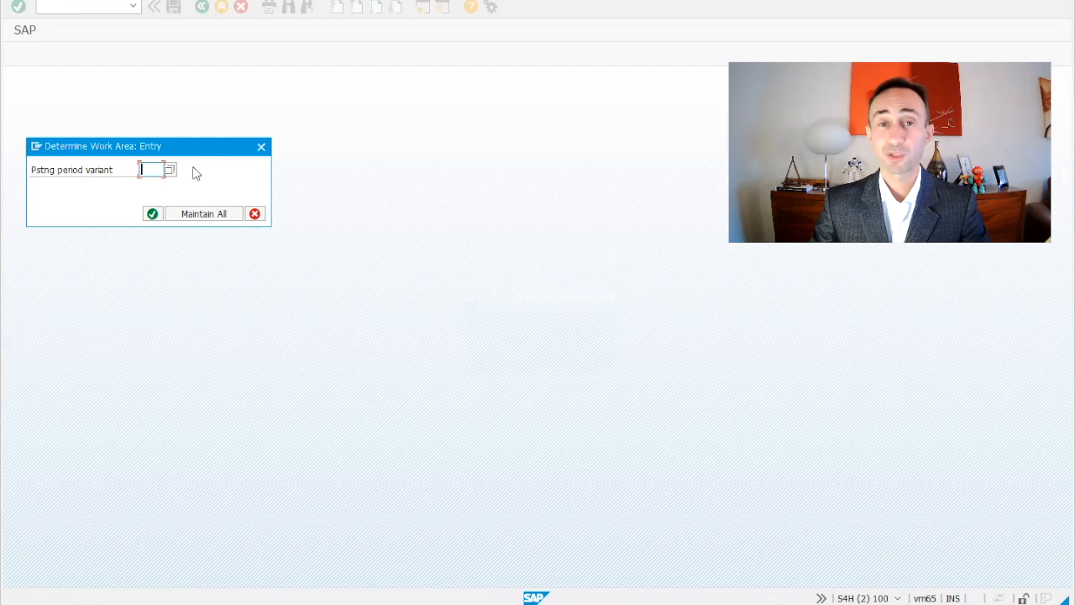
Switch to the other SAP Easy Access session and run transaction oby6 to show the company code global data
mouse_move(623, 587)
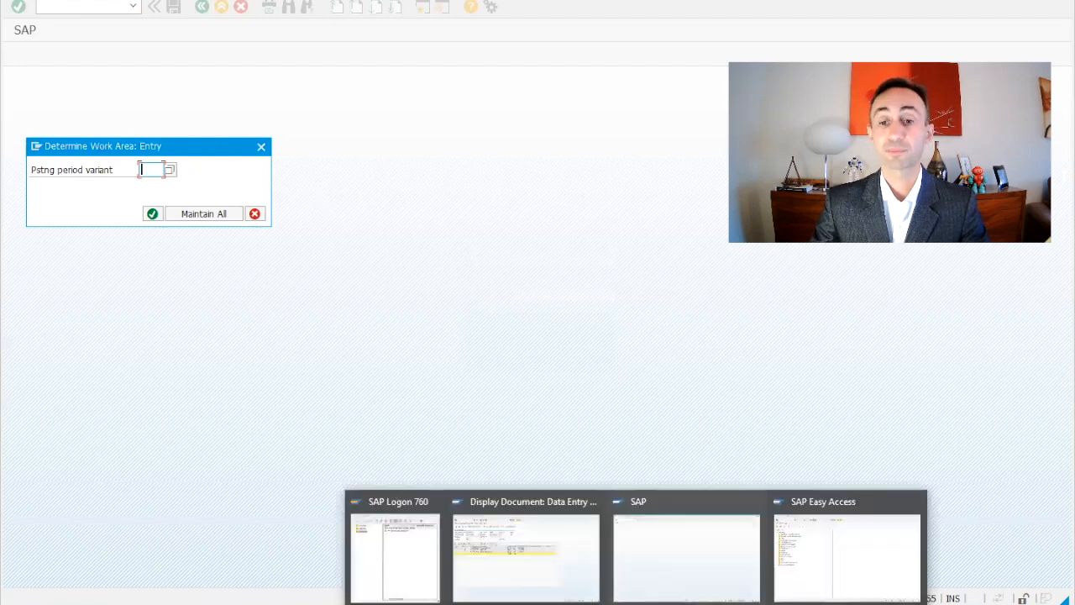
click(826, 556)
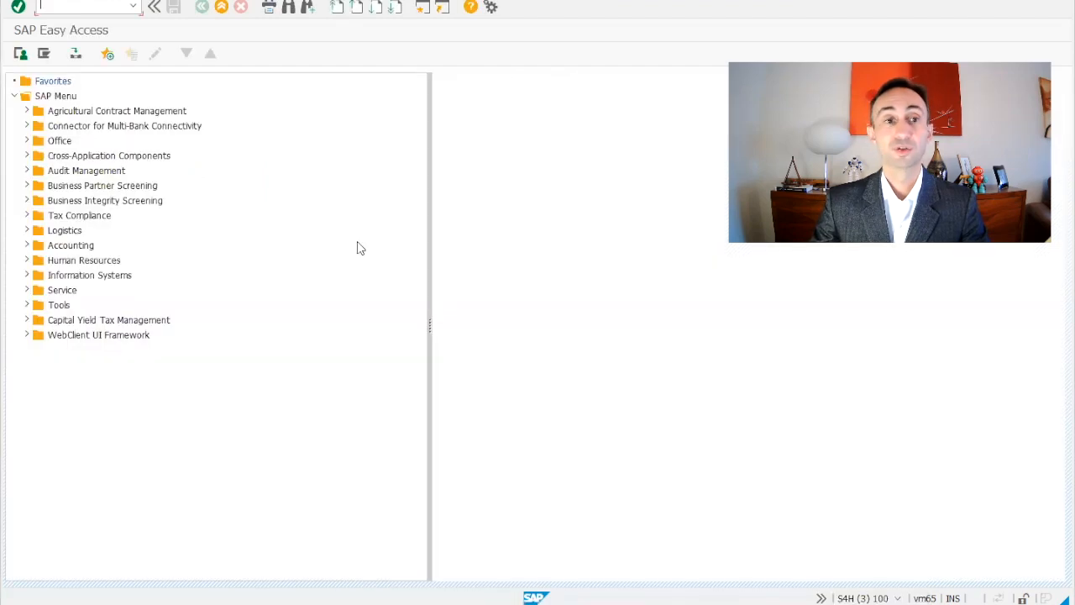
click(133, 6)
click(120, 21)
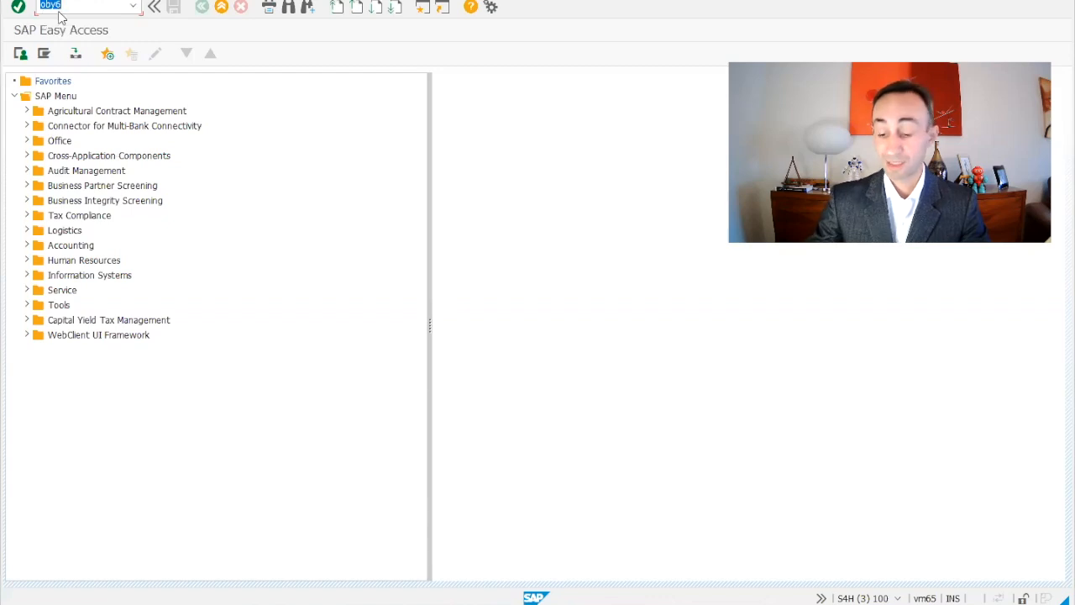
key(Return)
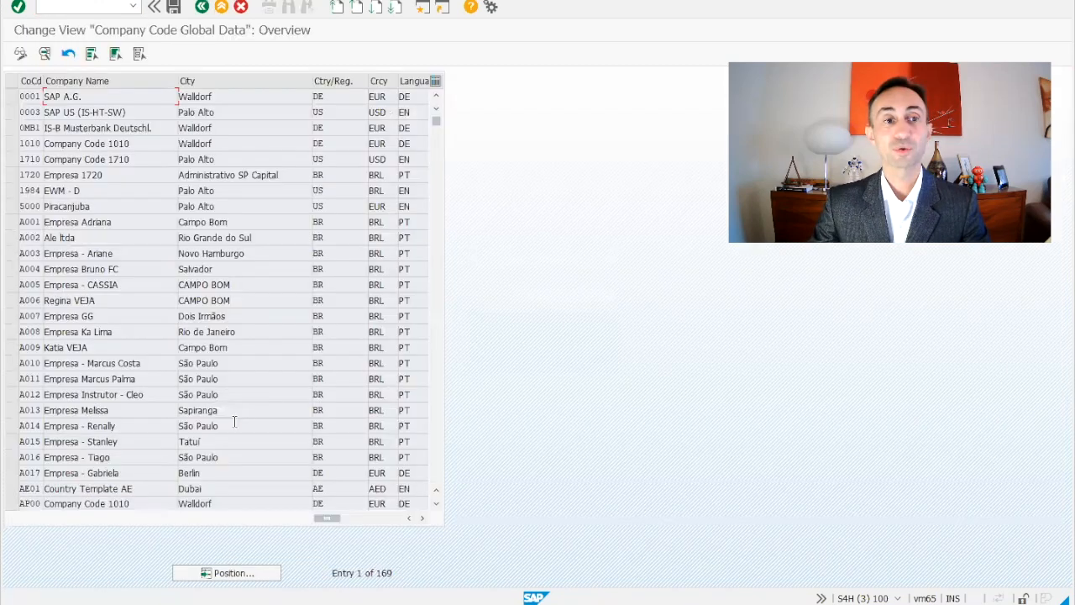
Find company code S400 and check which posting period variant is assigned in its global data details
click(194, 572)
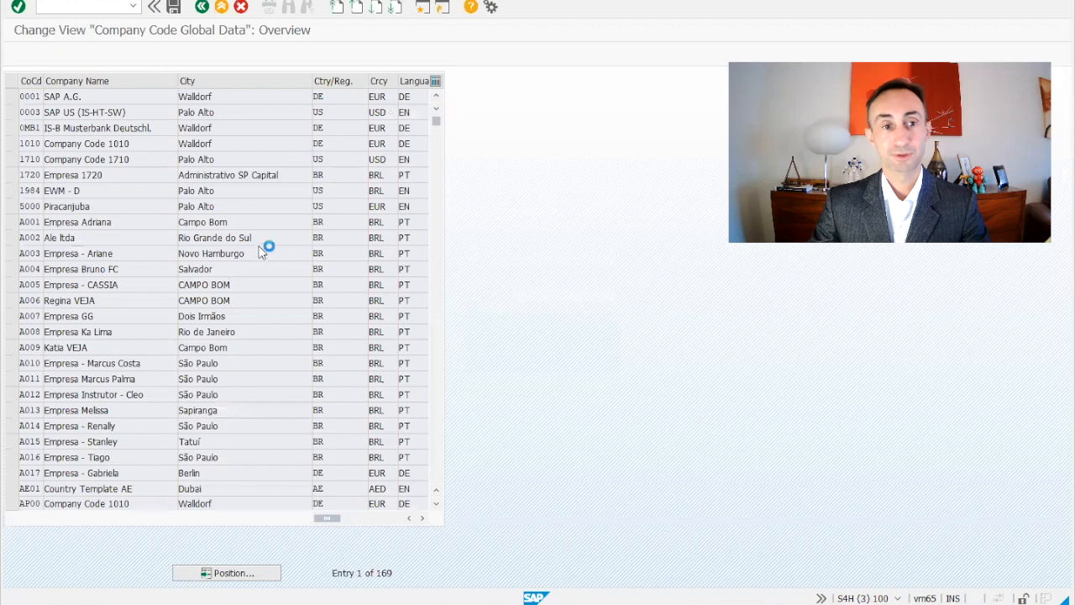
text(m400)
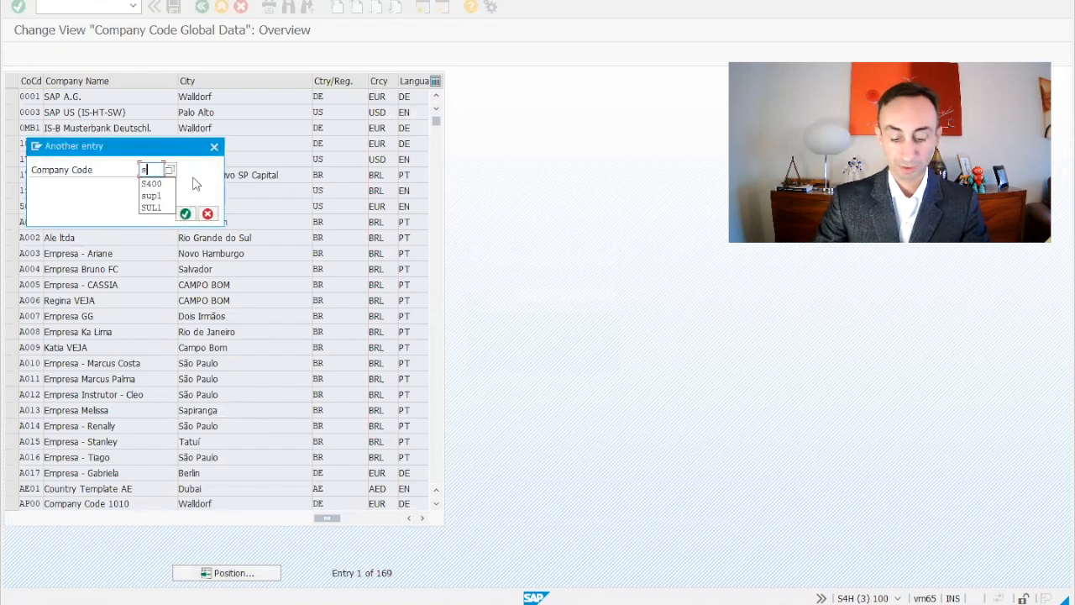
key(Return)
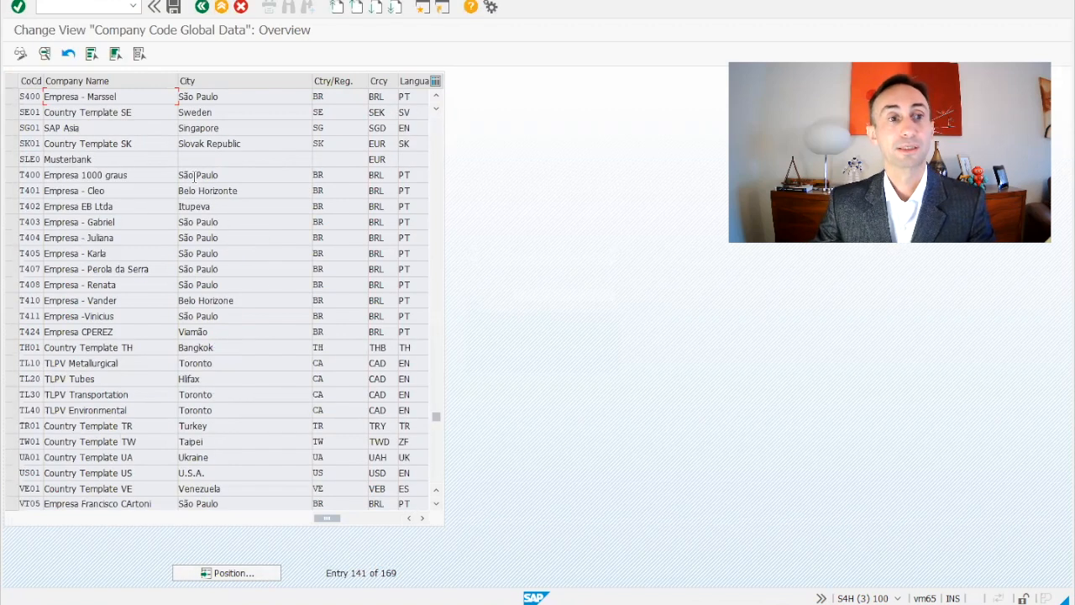
double_click(25, 96)
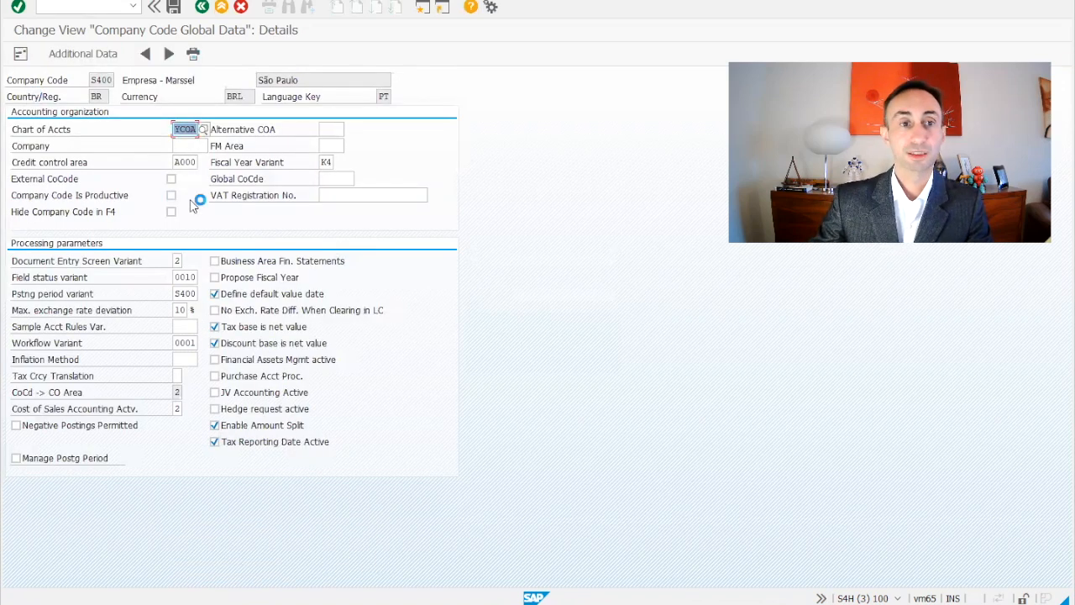
click(198, 293)
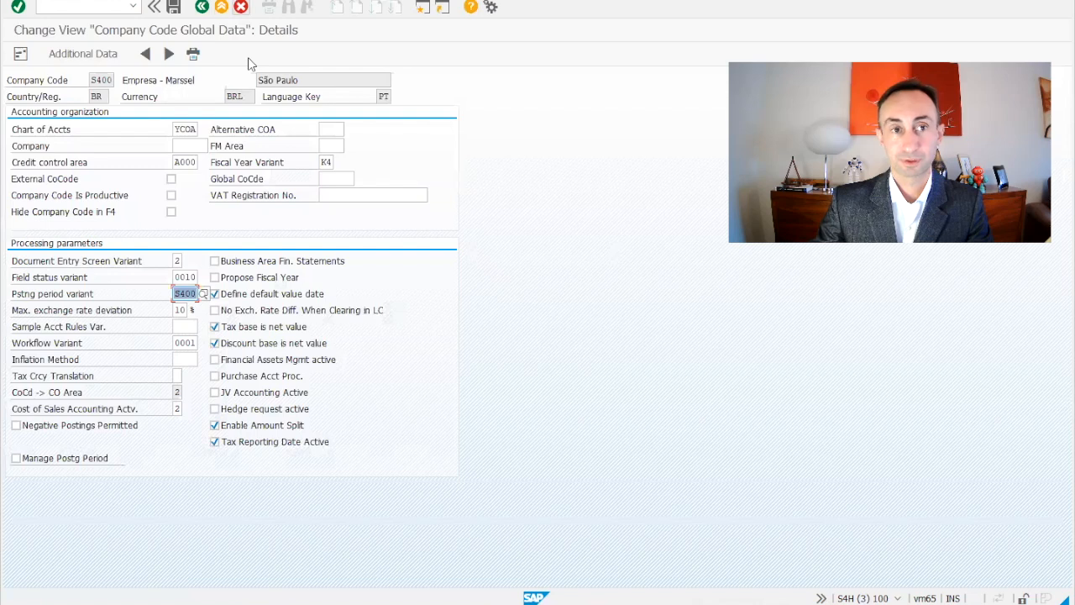
click(241, 7)
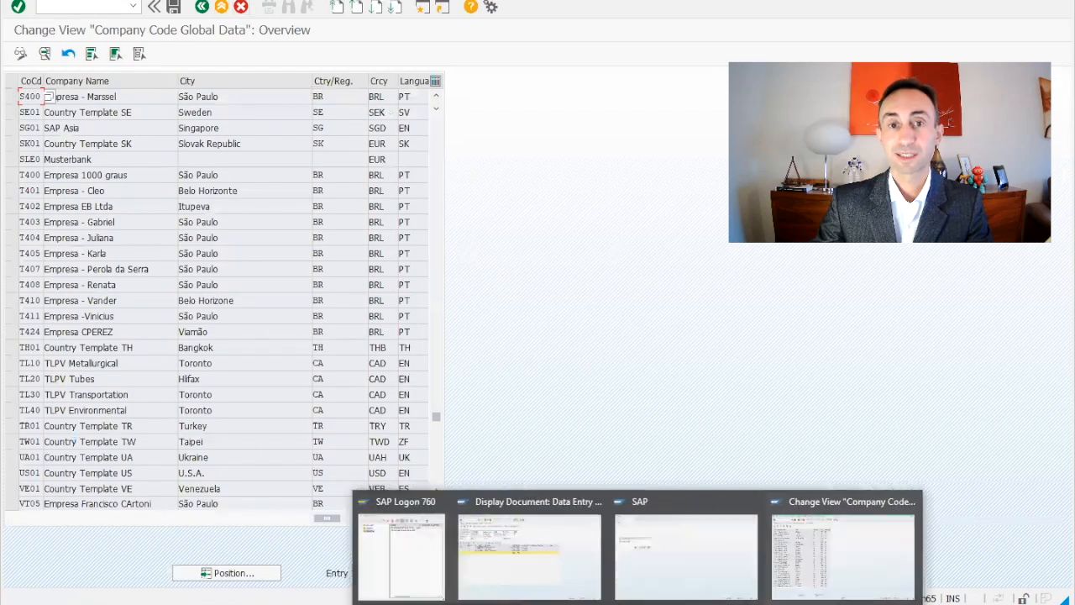
Return to the posting periods session and open the work area for posting period variant S400
click(653, 572)
text(s400)
click(152, 183)
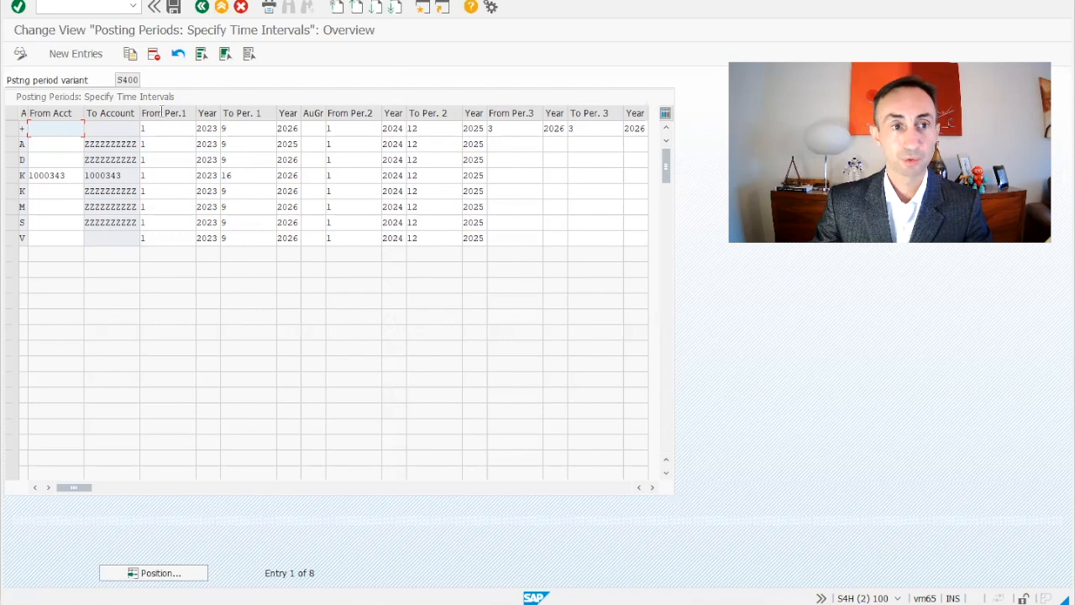
Examine the account types, account ranges and first period interval in the posting period rows
click(25, 160)
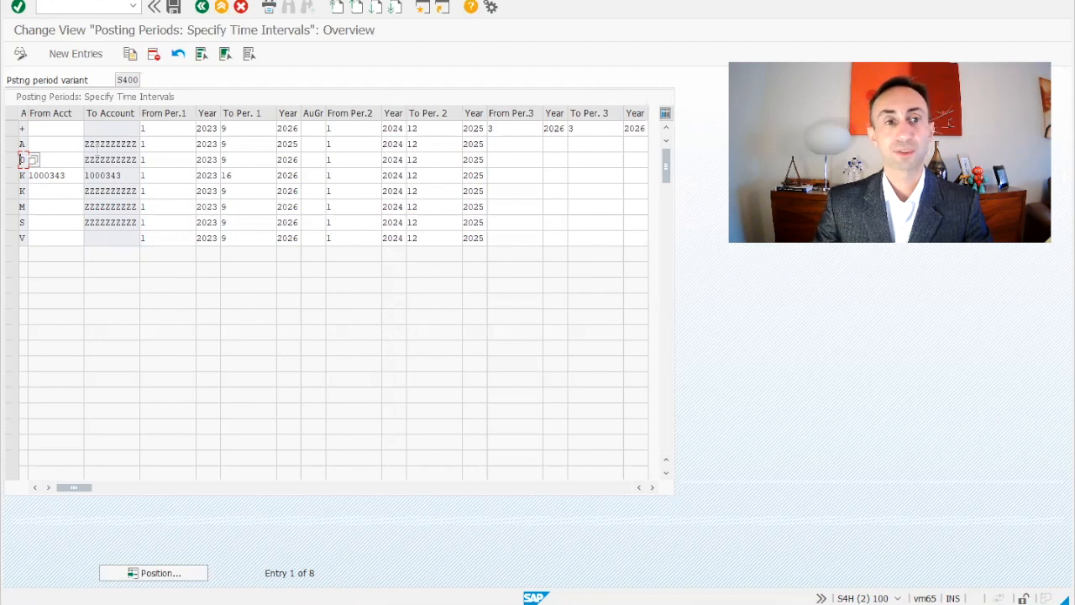
click(55, 177)
click(110, 176)
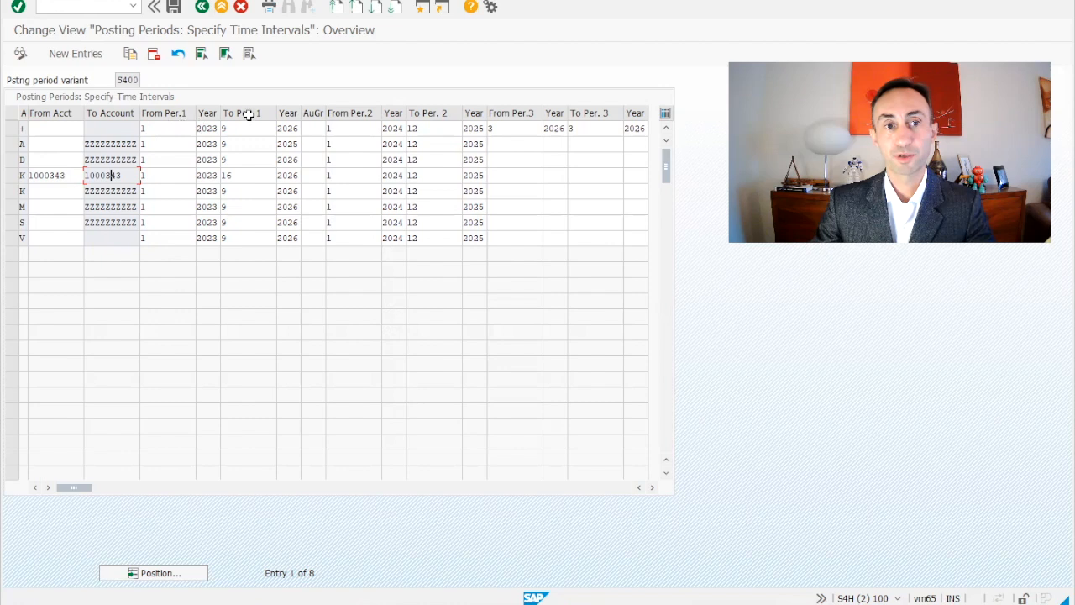
click(173, 130)
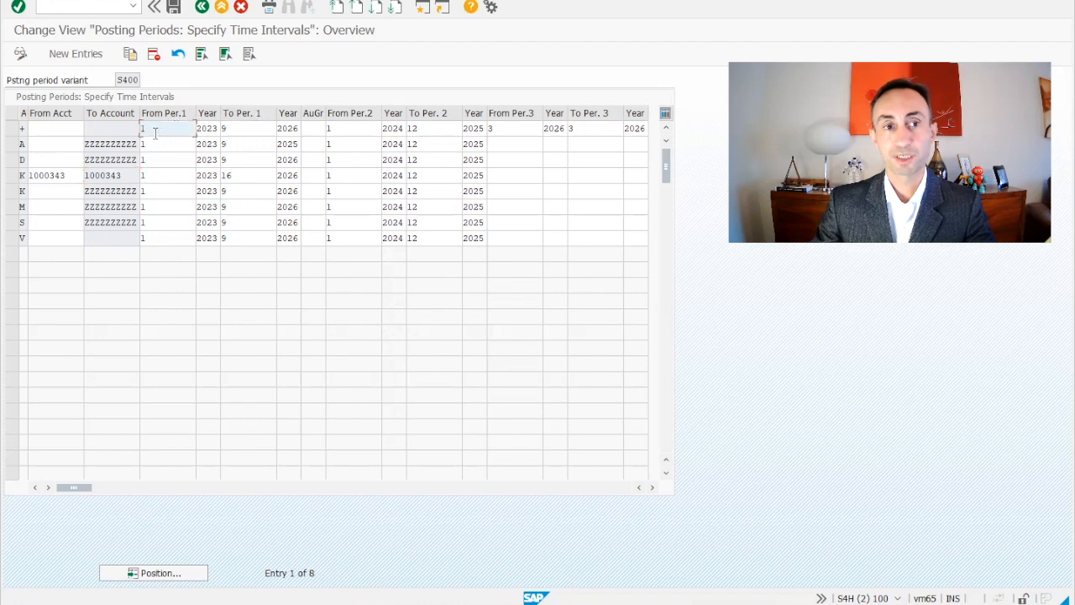
click(248, 129)
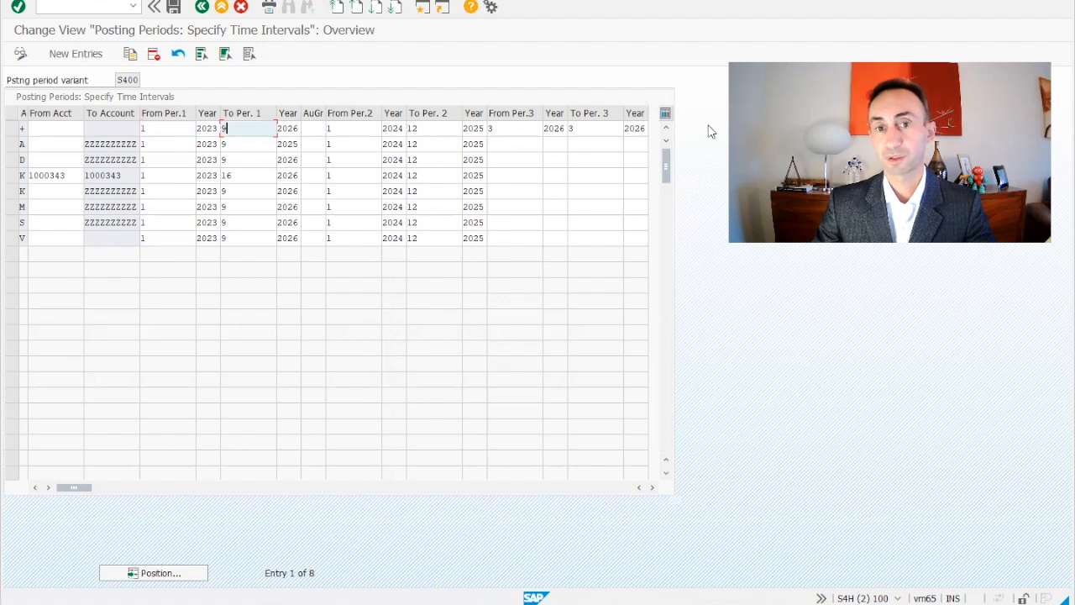
In the + row, set the second interval's start period to 3 and its end period to 16
click(330, 127)
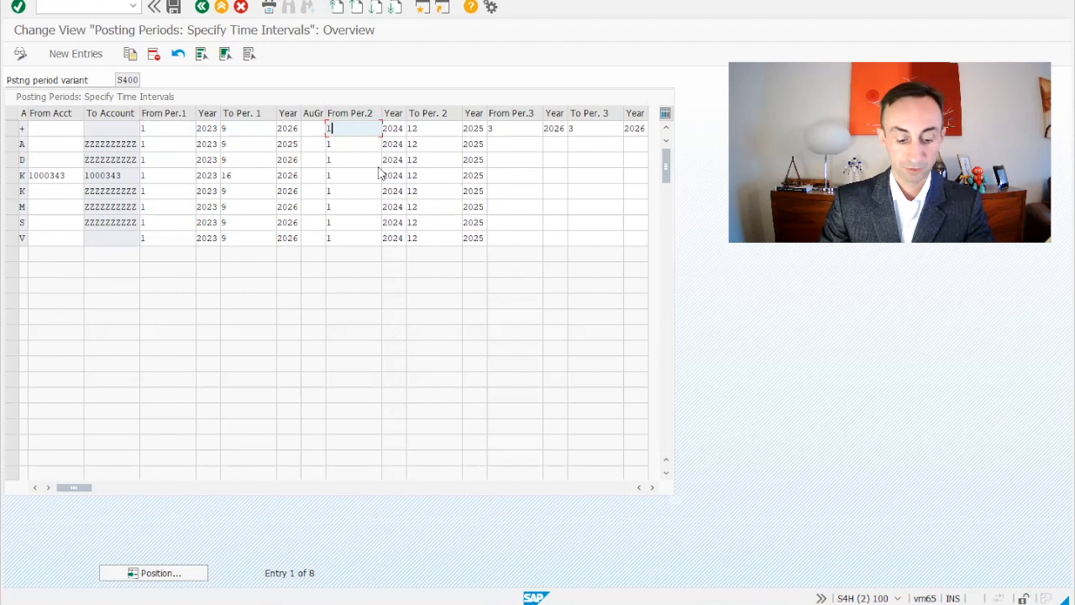
key(BackSpace)
text(3)
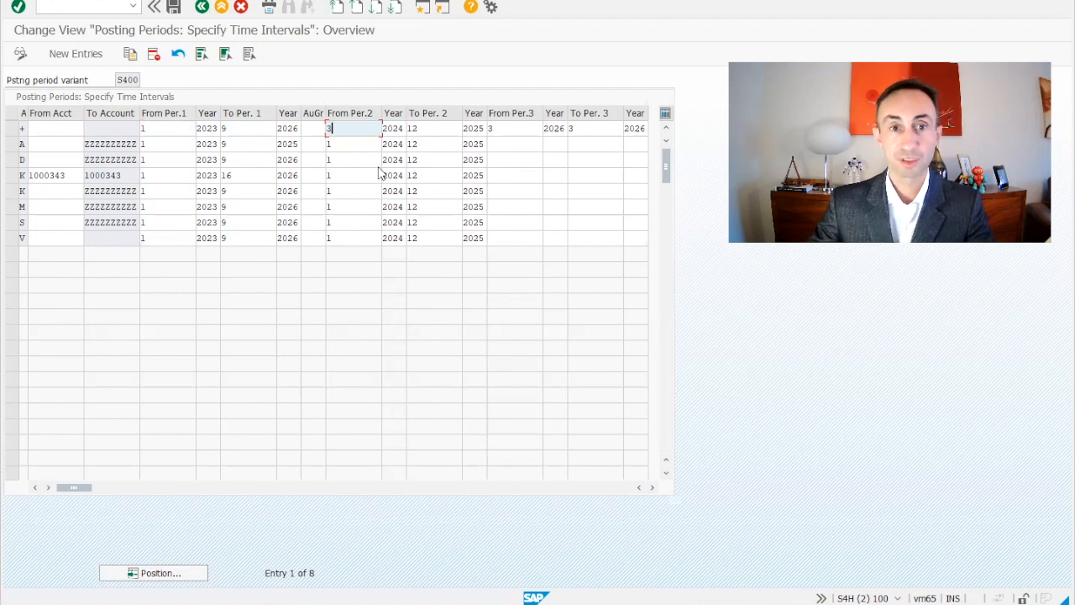
click(418, 129)
key(BackSpace)
key(BackSpace)
text(16)
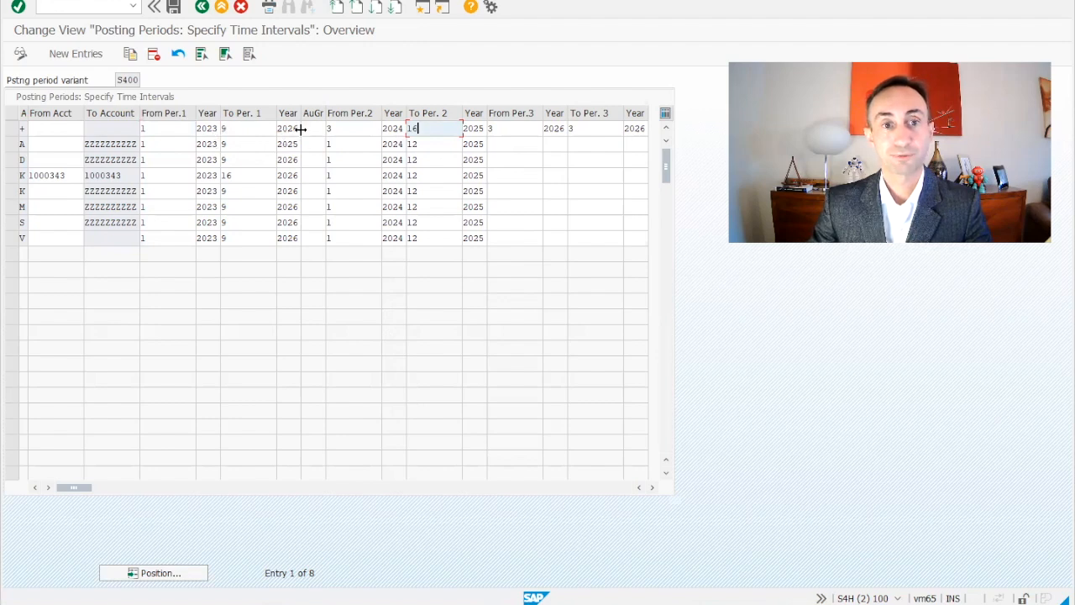
Set both the start and end year of the + row's first interval to 2025
double_click(292, 129)
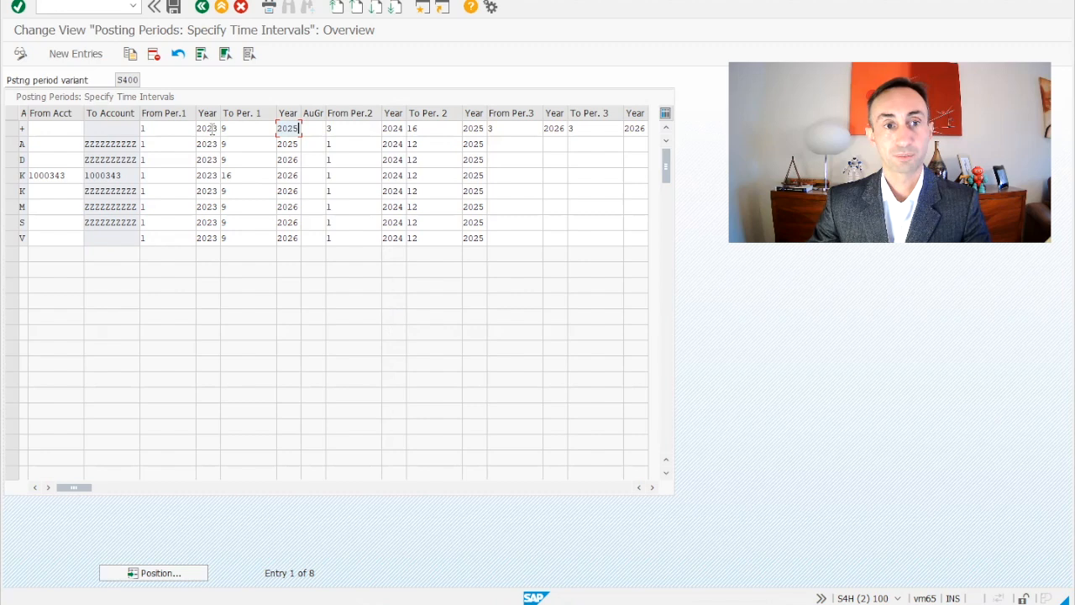
drag(212, 129, 228, 137)
text(5)
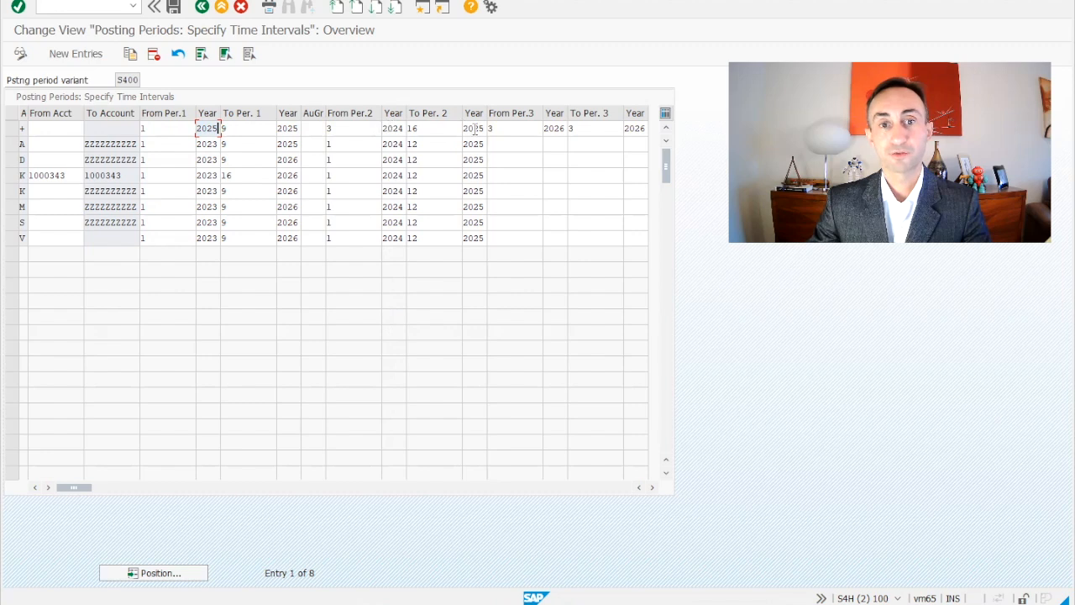
Make the + row's second interval start at period 13 and end in 2024, and save under customizing request S4HK902310
drag(485, 131, 480, 131)
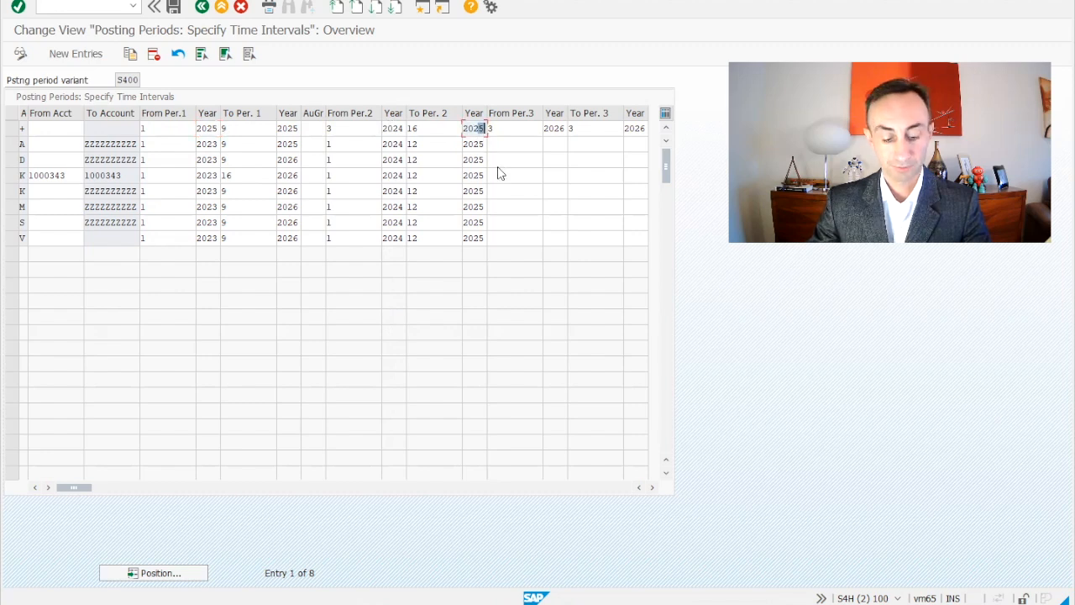
text(4)
click(344, 130)
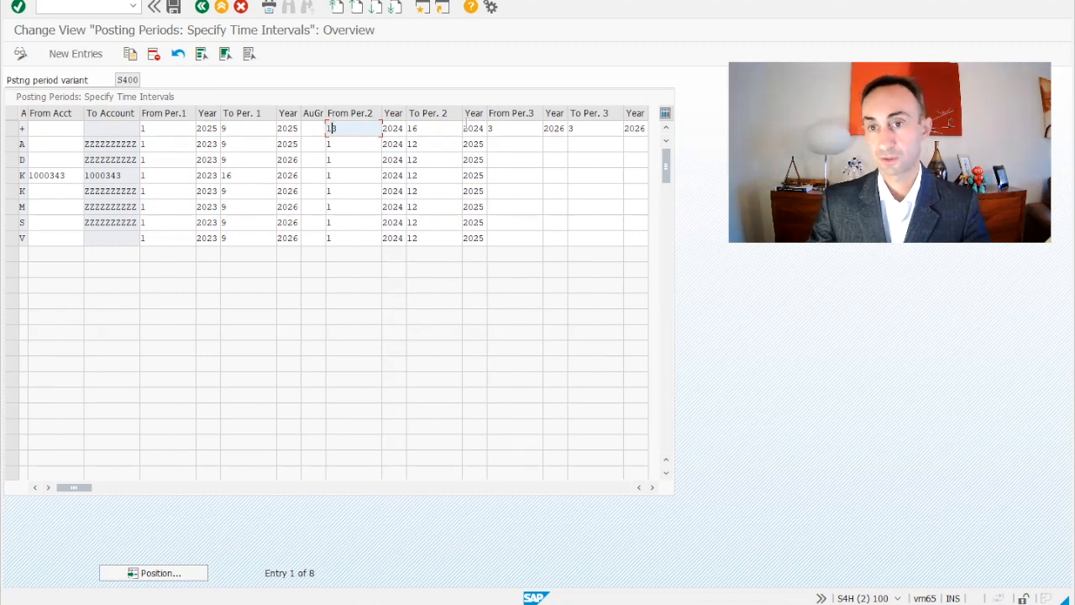
click(175, 15)
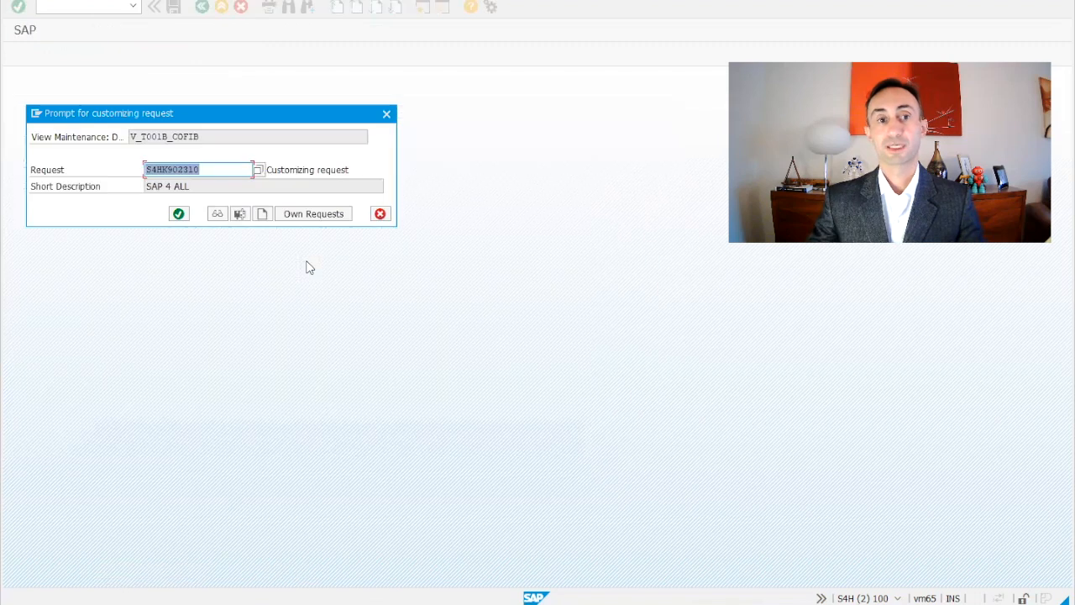
click(175, 214)
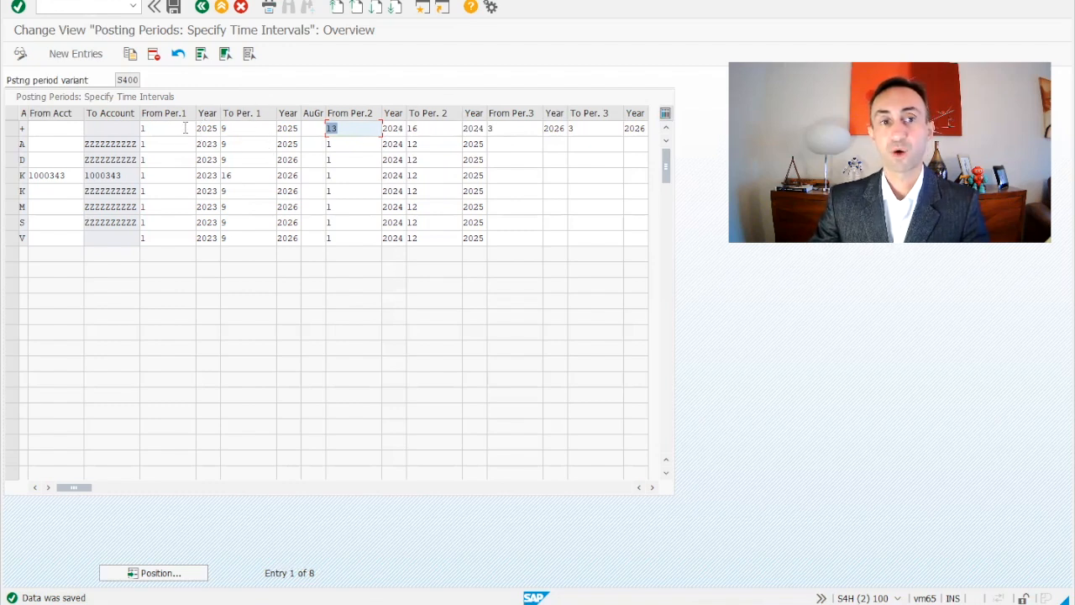
Set the end period of the + row's first interval to 12 and save the posting periods
click(267, 128)
text(12)
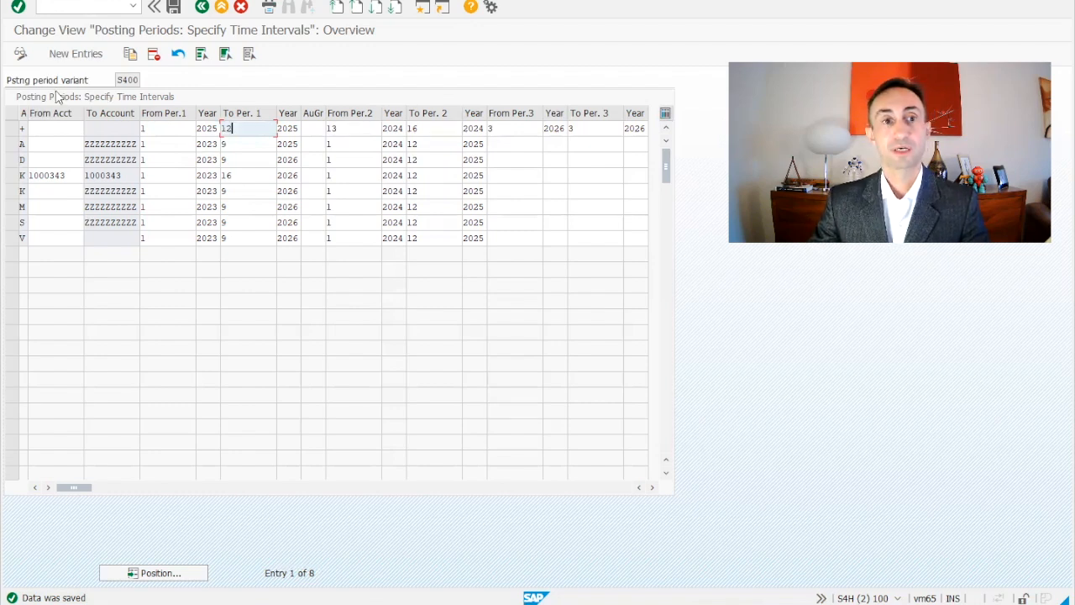
click(174, 7)
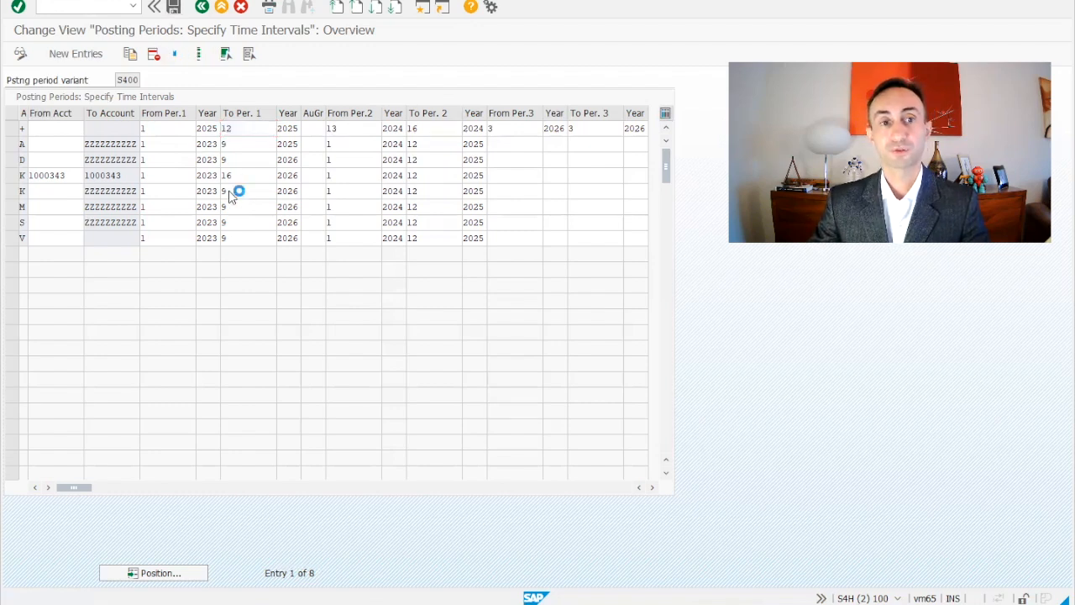
double_click(232, 129)
key(ctrl+s)
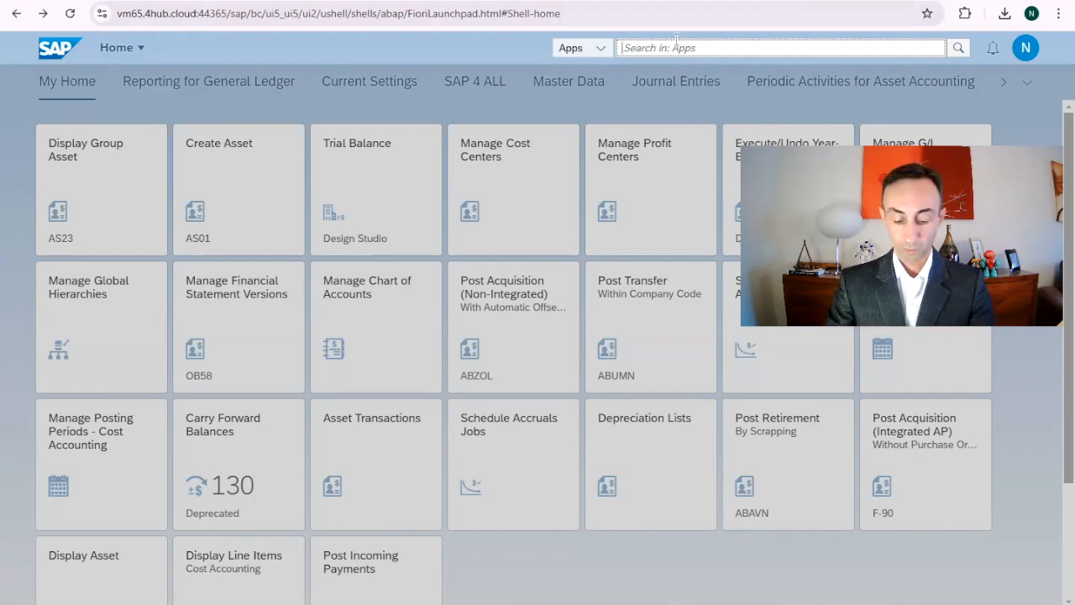
In the SAP Fiori launchpad, search the apps for "manage pos" and open Manage Posting Periods
text(manage pos)
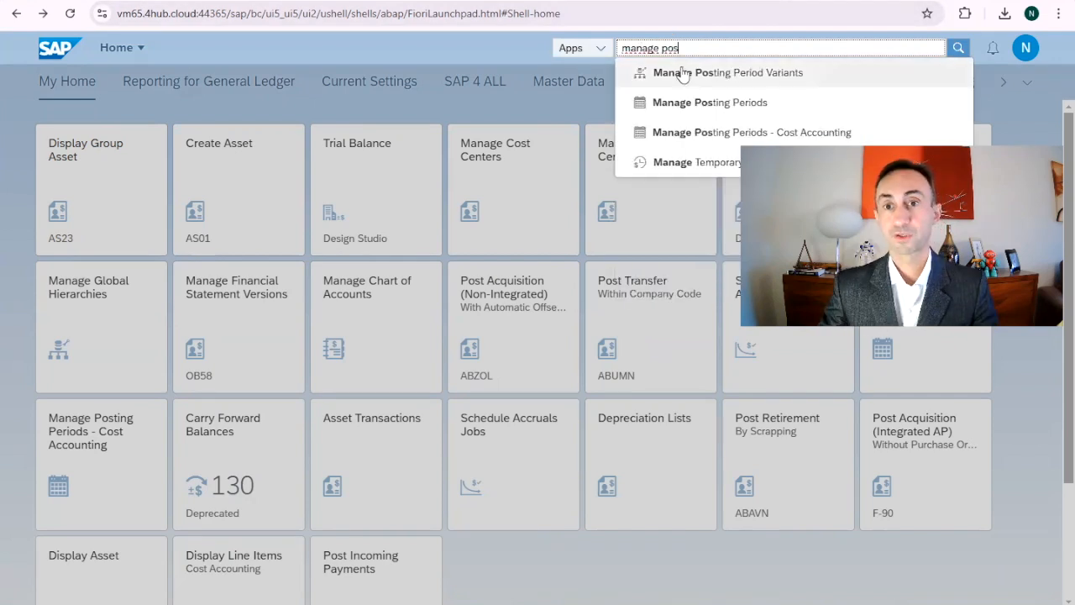
click(696, 104)
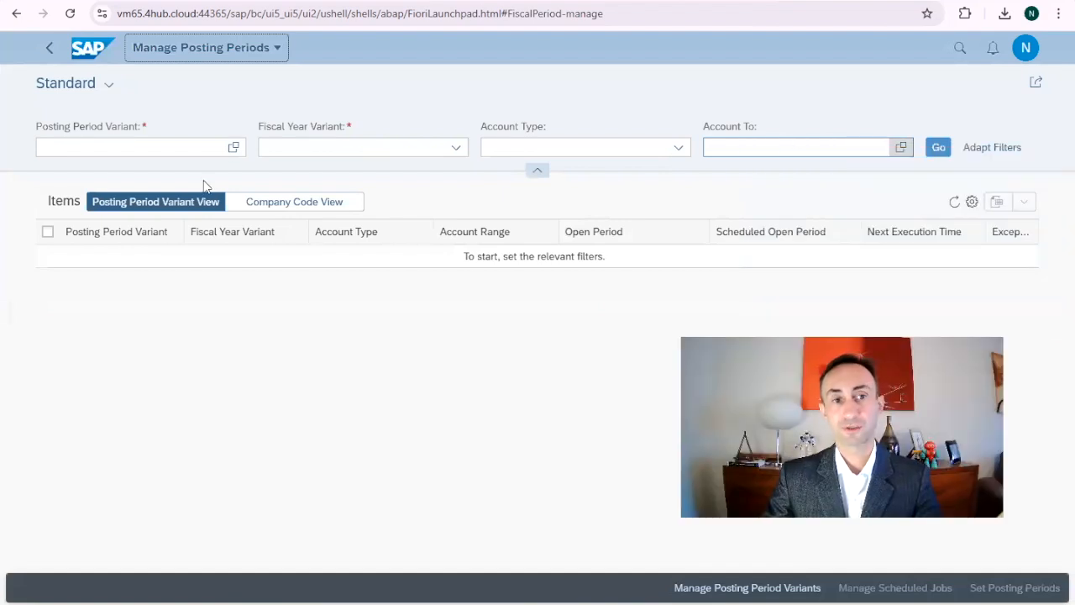
Look up posting period variants and filter the list by company code S400
click(234, 148)
click(235, 149)
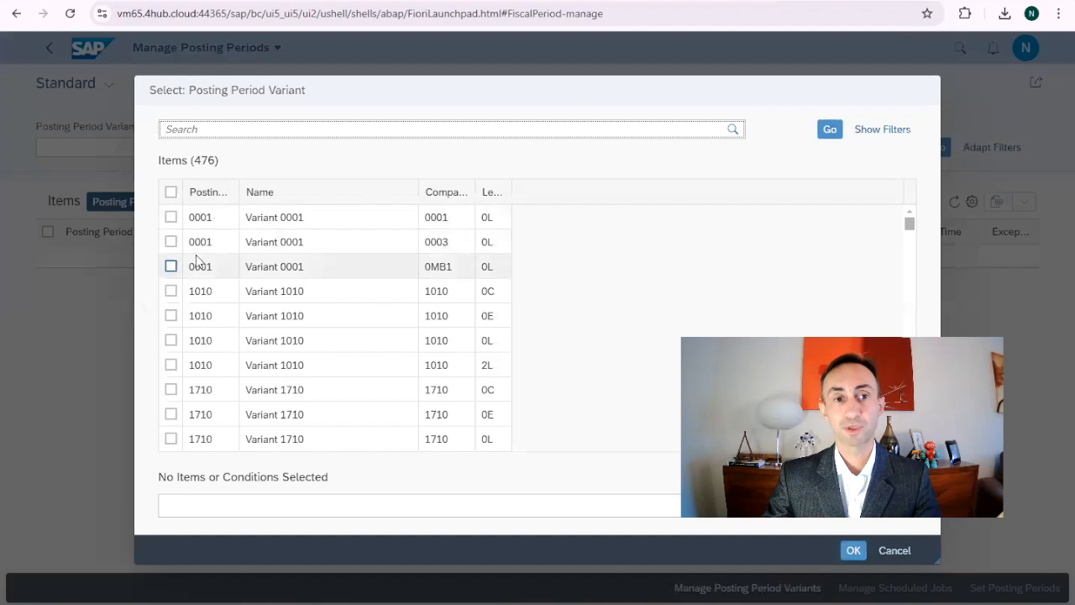
click(889, 132)
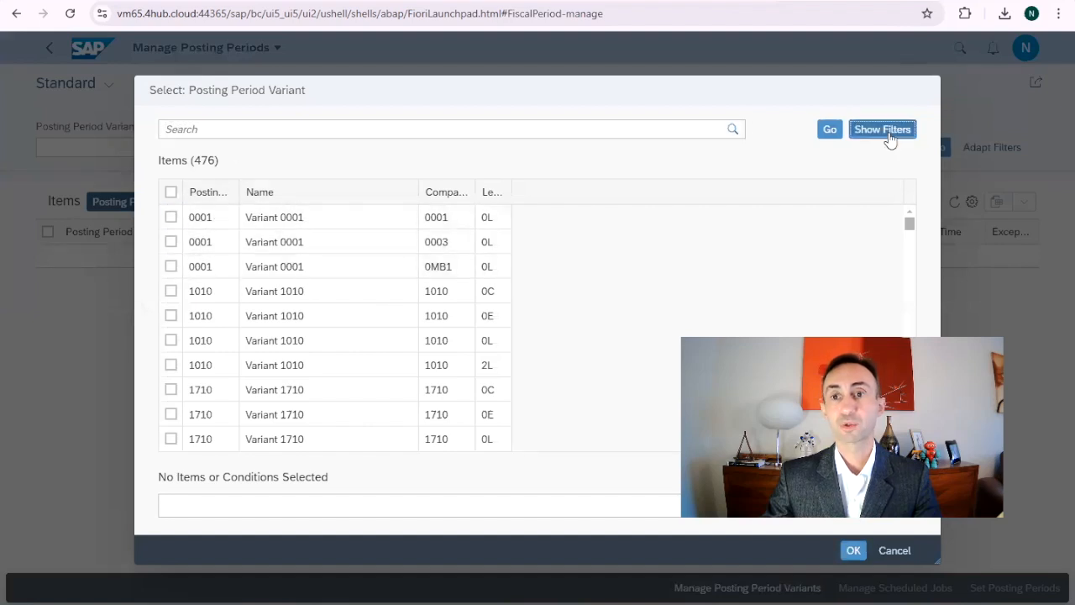
click(677, 189)
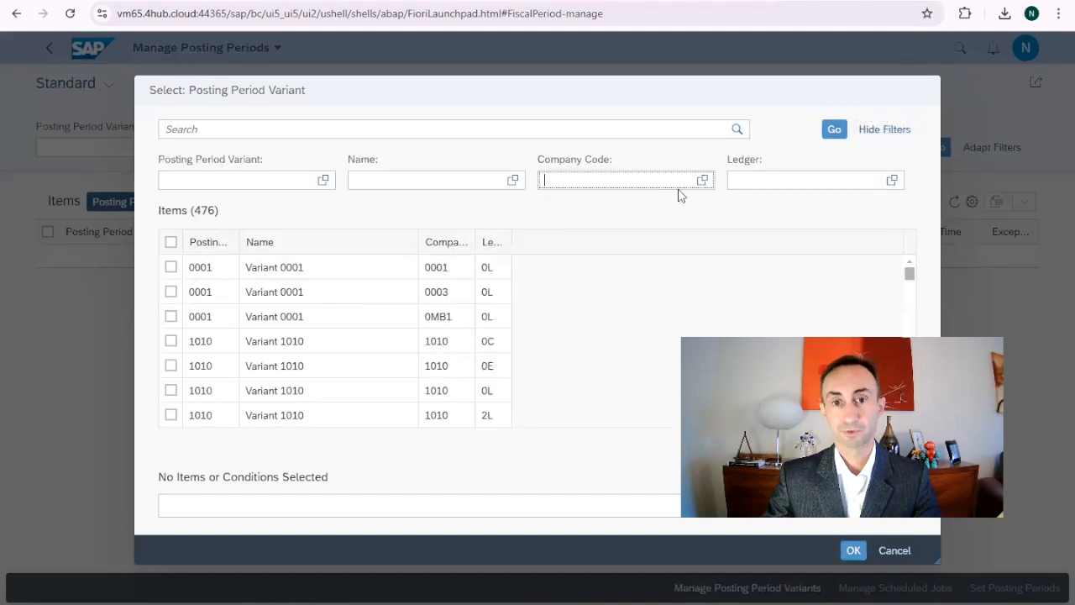
text(S400)
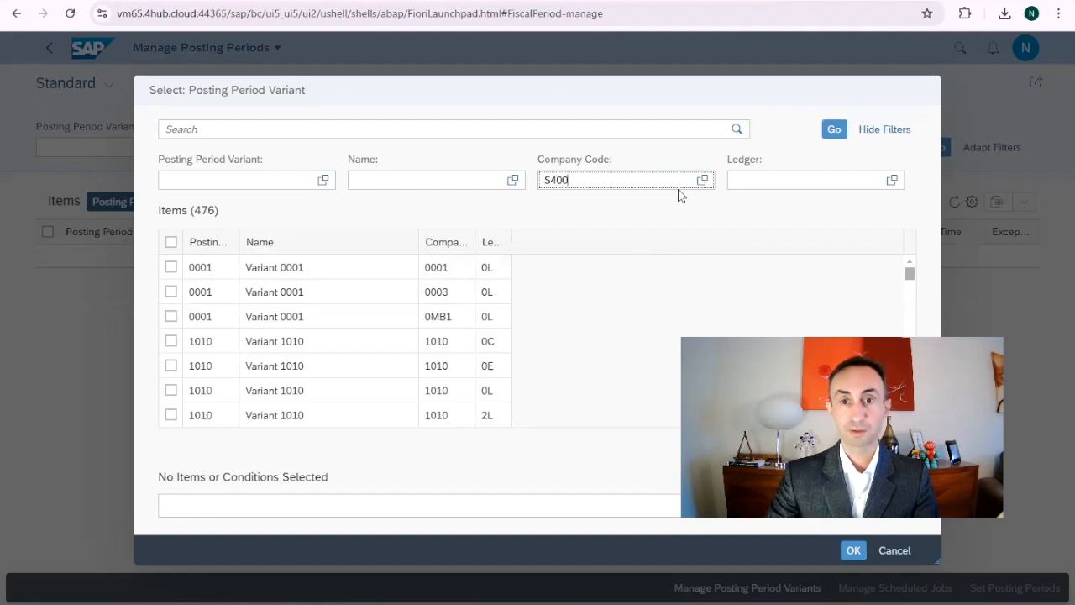
click(836, 132)
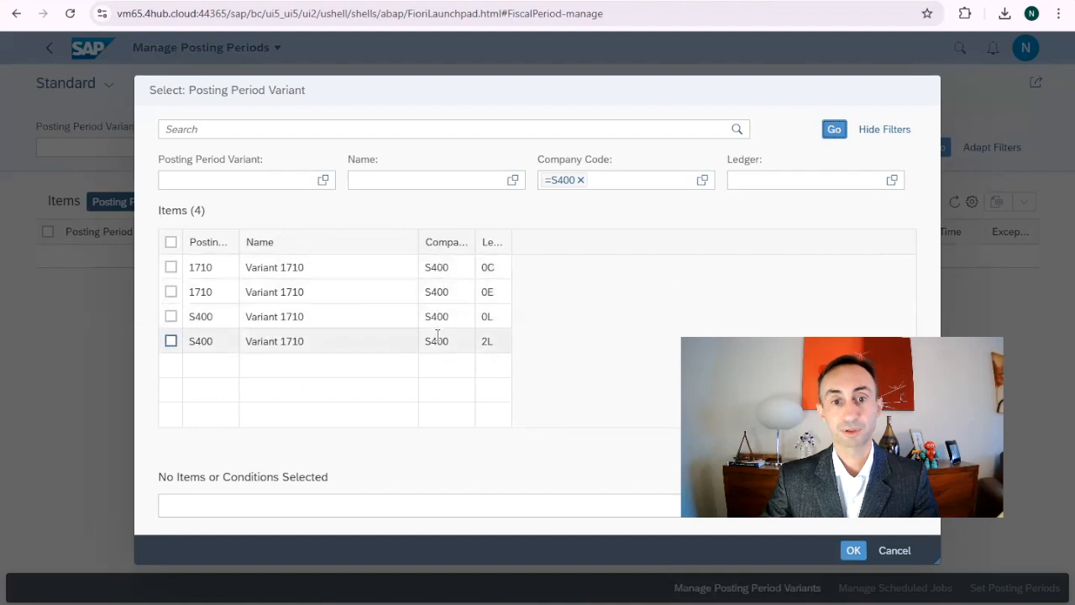
Choose the S400 variant with ledger 0L as the posting period variant and load its posting periods
click(171, 315)
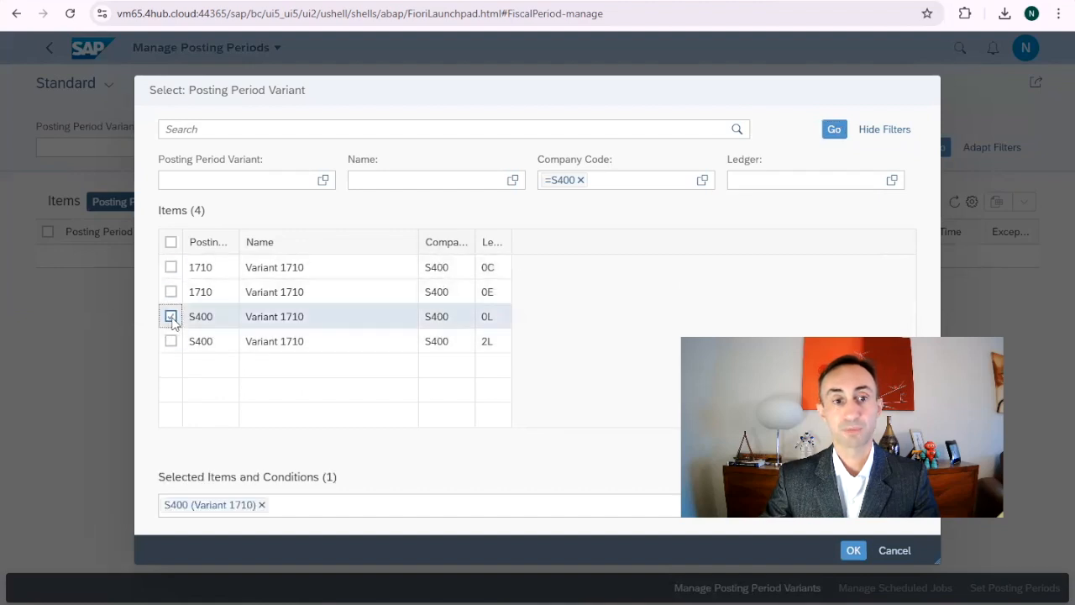
drag(579, 86, 451, 30)
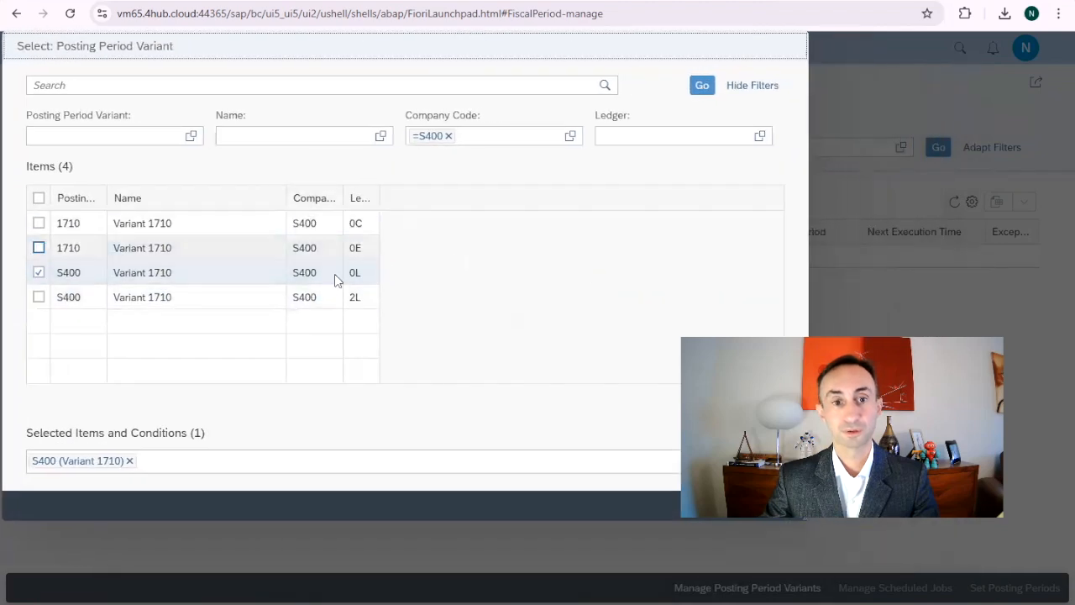
click(722, 506)
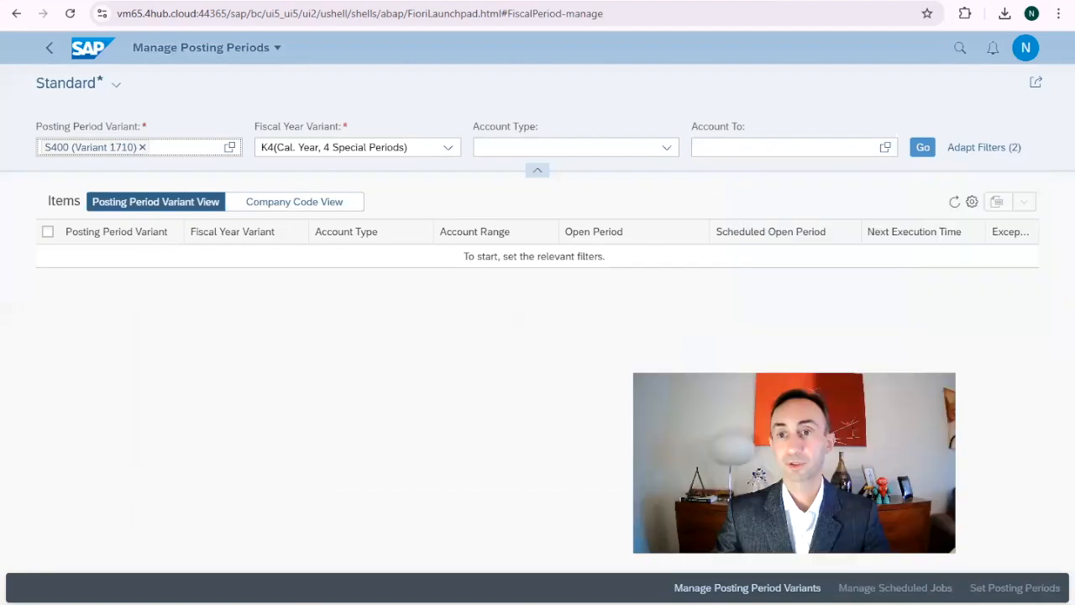
click(921, 150)
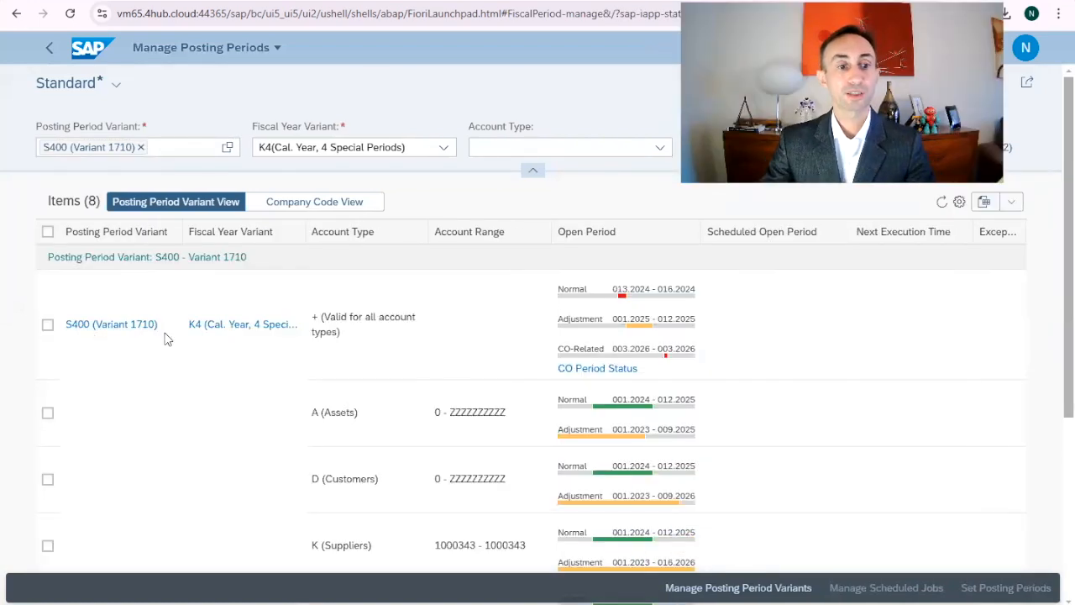
Review the open normal and adjustment periods for every account type of variant S400
scroll(136, 348, down, 1)
scroll(159, 344, down, 3)
scroll(252, 332, up, 2)
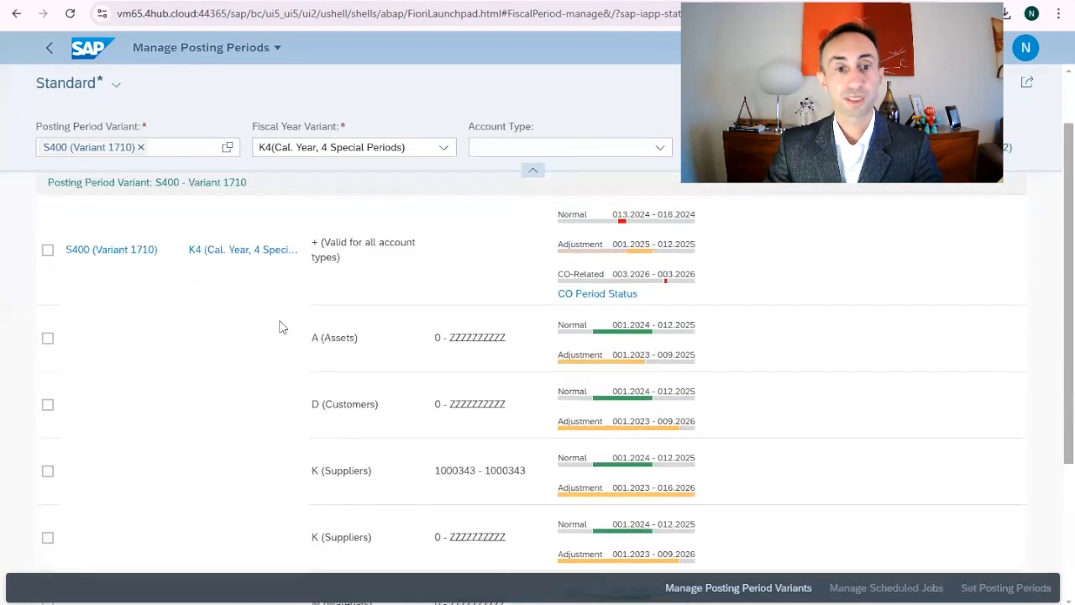
scroll(336, 340, down, 2)
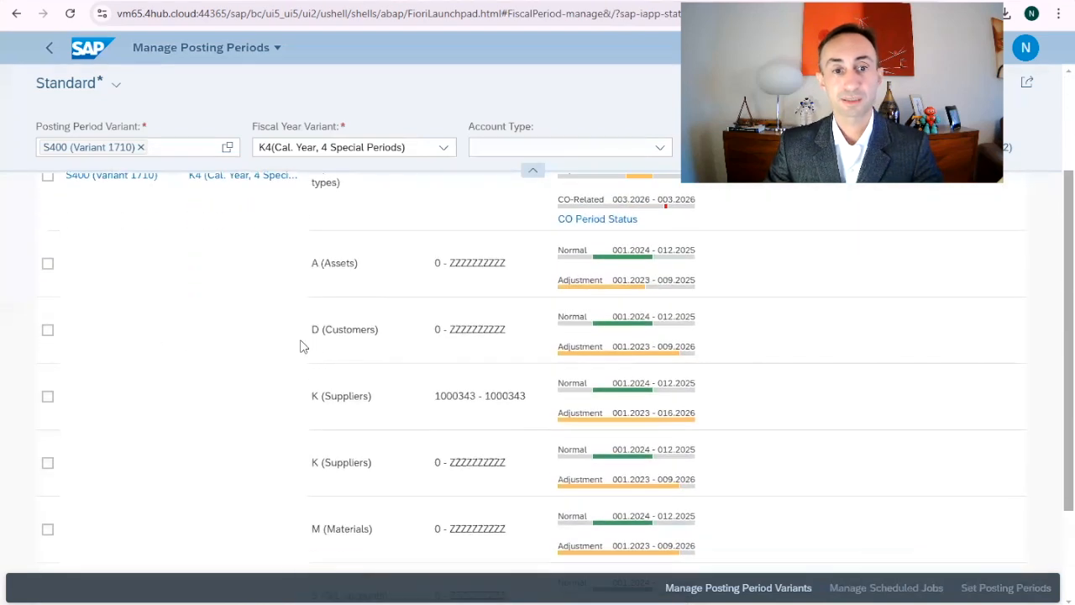
scroll(372, 342, down, 2)
scroll(351, 344, down, 2)
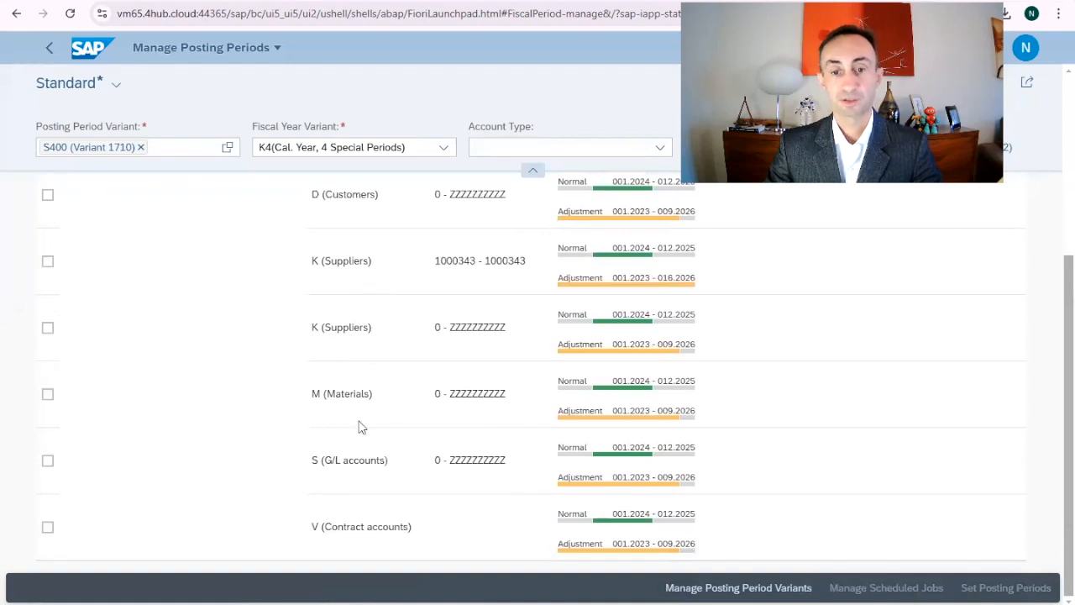
scroll(359, 427, up, 4)
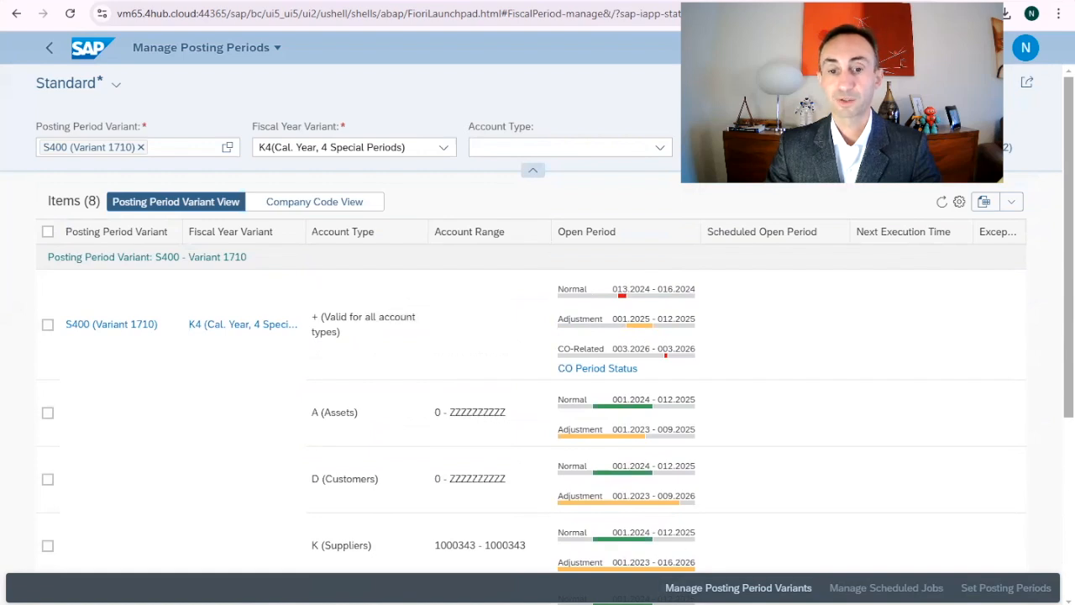
Compare the + row's intervals in the SAP GUI posting periods table with the periods in Manage Posting Periods
click(648, 586)
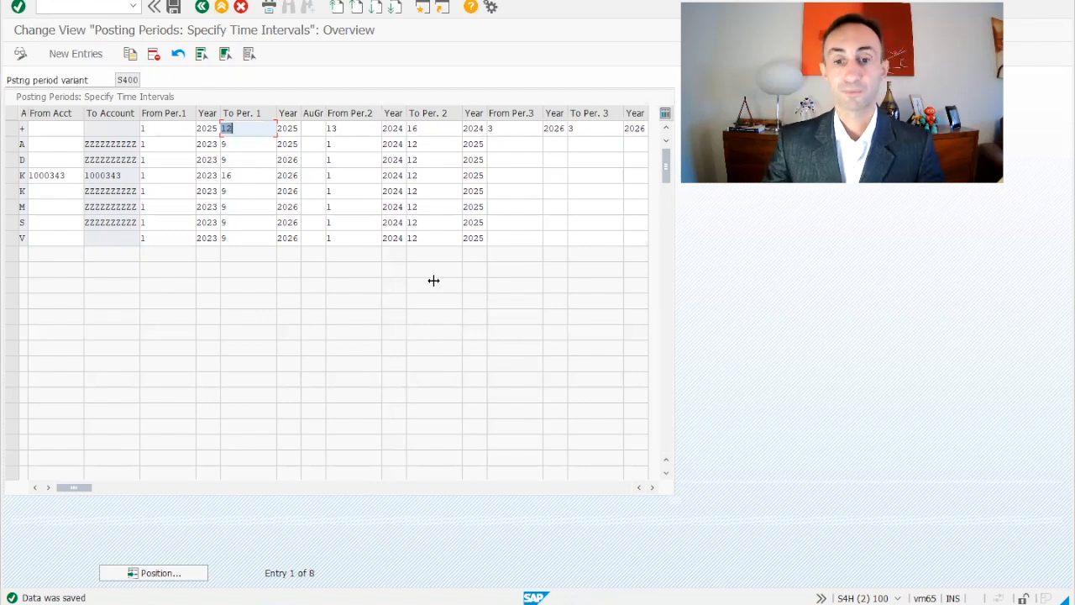
key(alt+Tab)
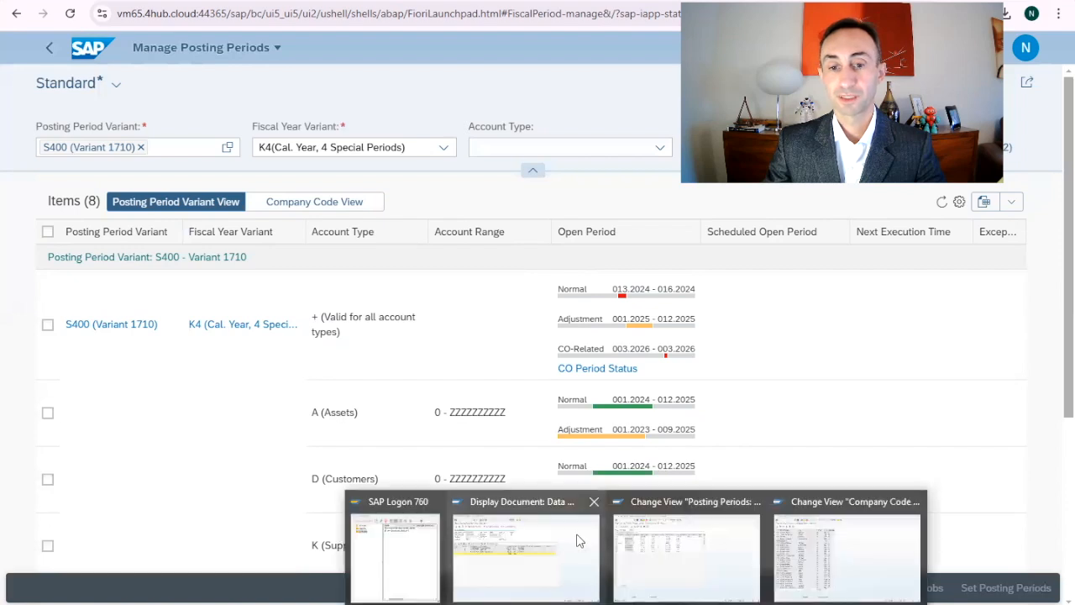
click(629, 543)
double_click(225, 128)
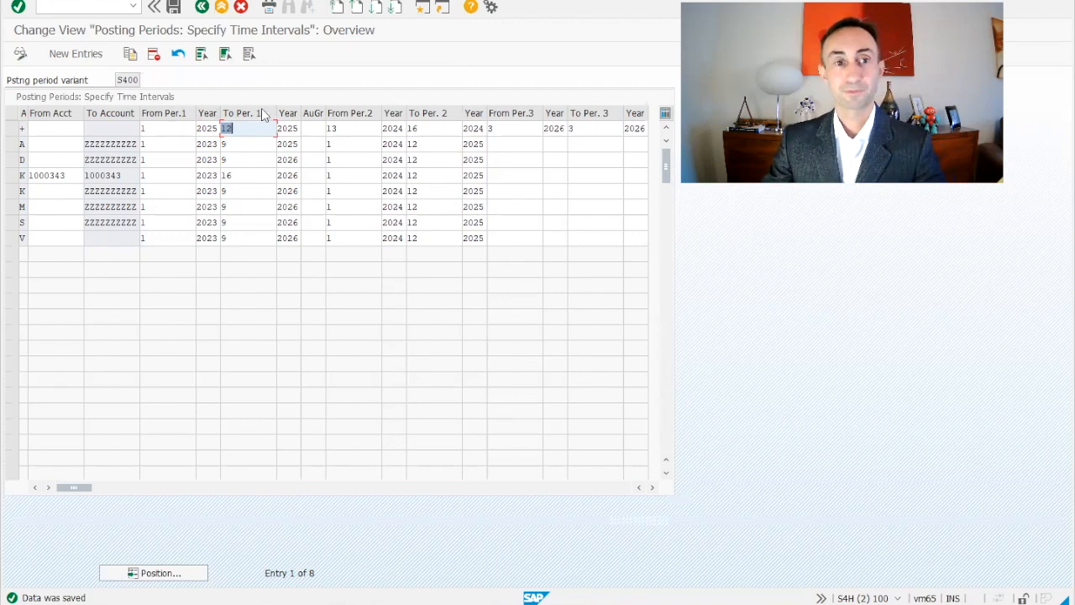
mouse_move(708, 603)
click(708, 550)
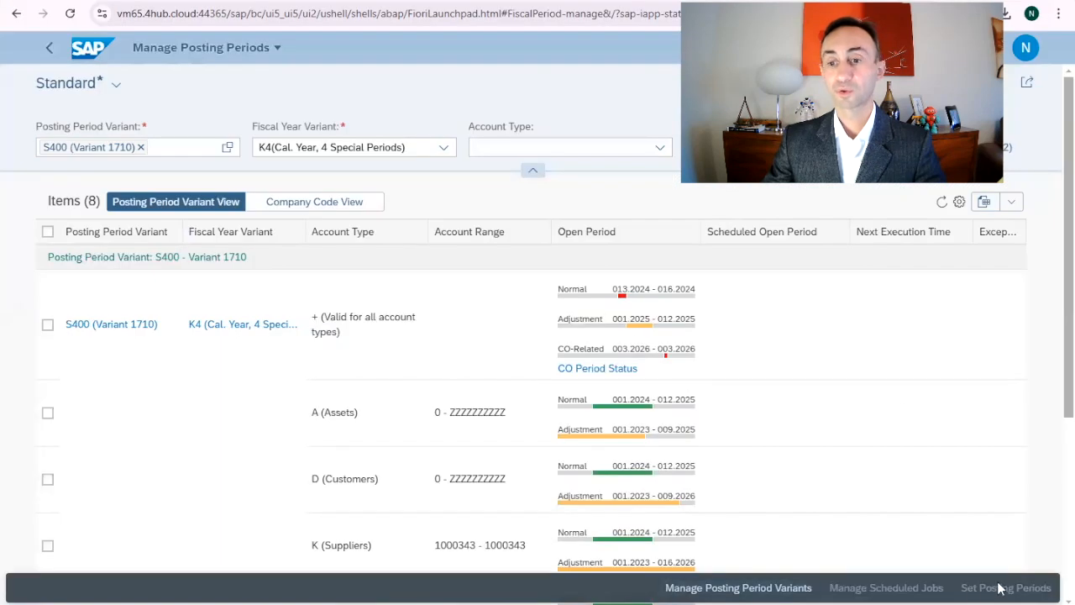
Bring up the Open Periods settings for the + row of variant S400 and show its adjustment periods
click(48, 325)
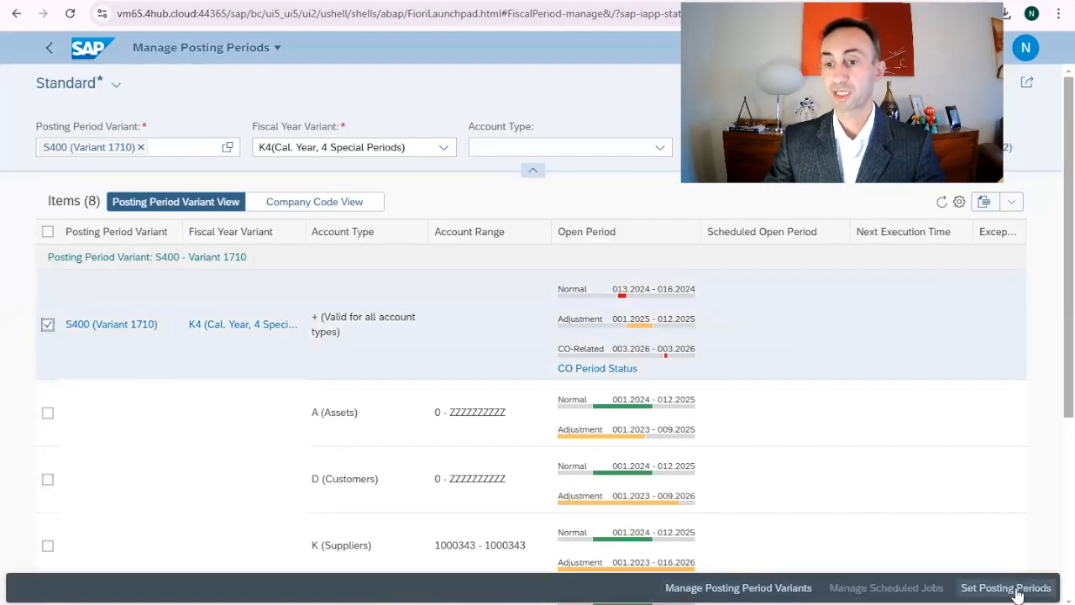
click(989, 592)
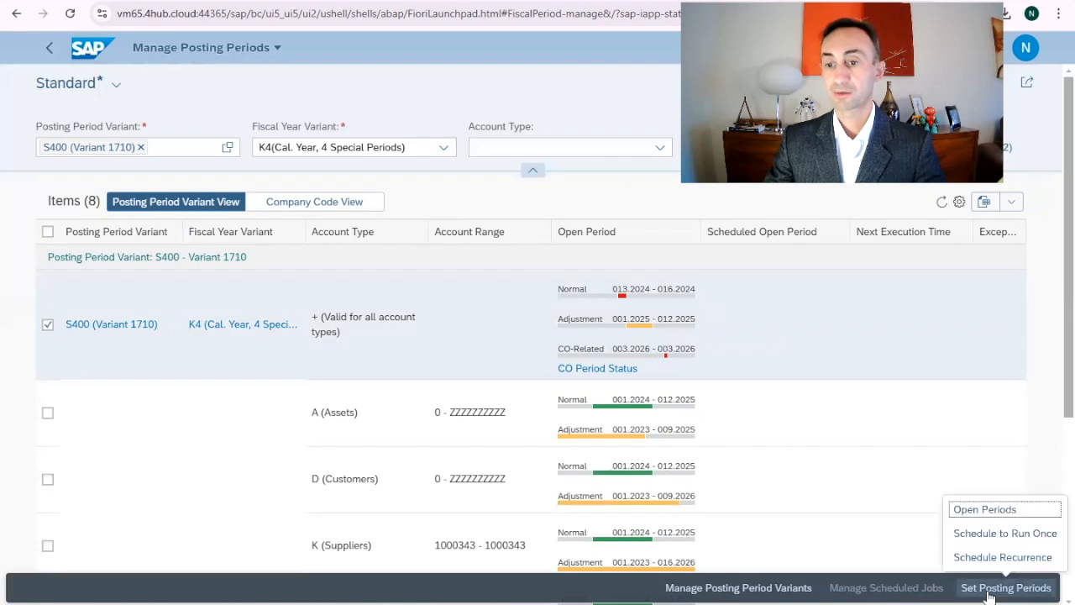
click(999, 513)
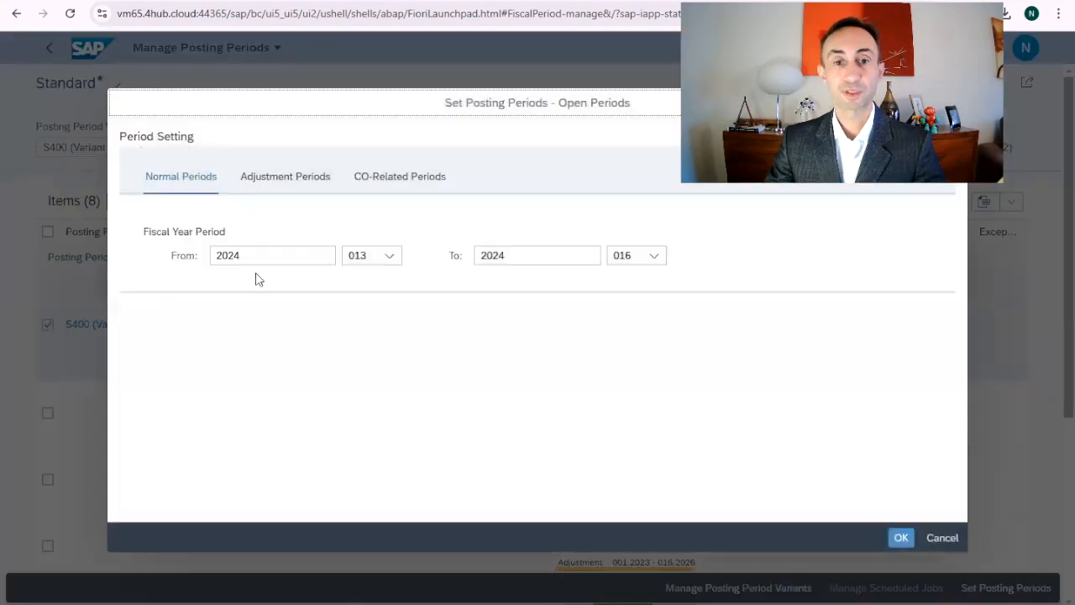
click(270, 178)
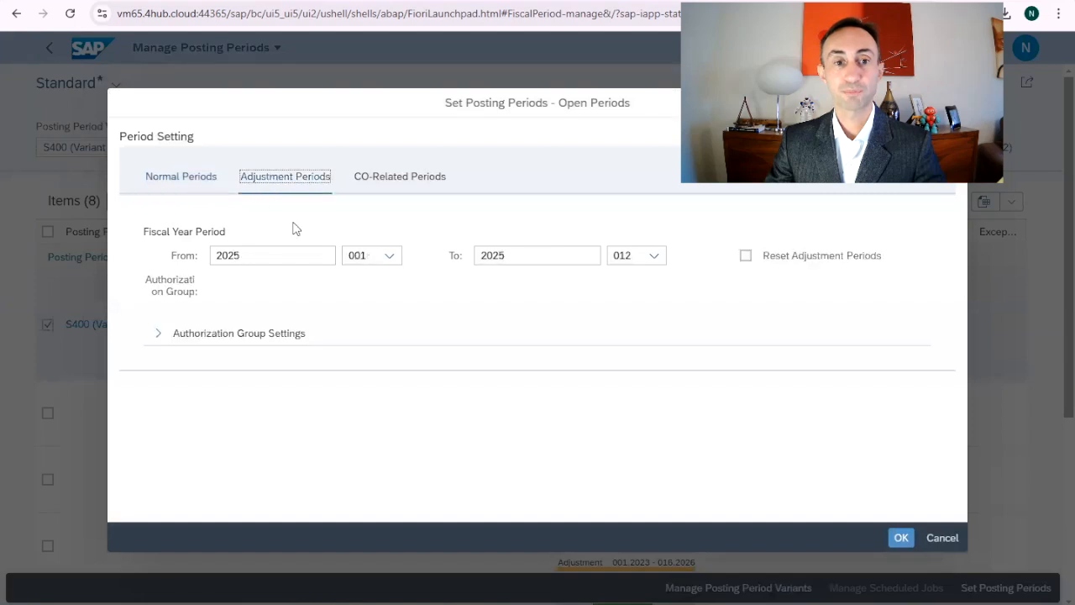
Set the adjustment periods' start year to 2023 and end year to 2024, then submit them and accept the balance carry-forward warning
click(258, 259)
key(BackSpace)
text(3)
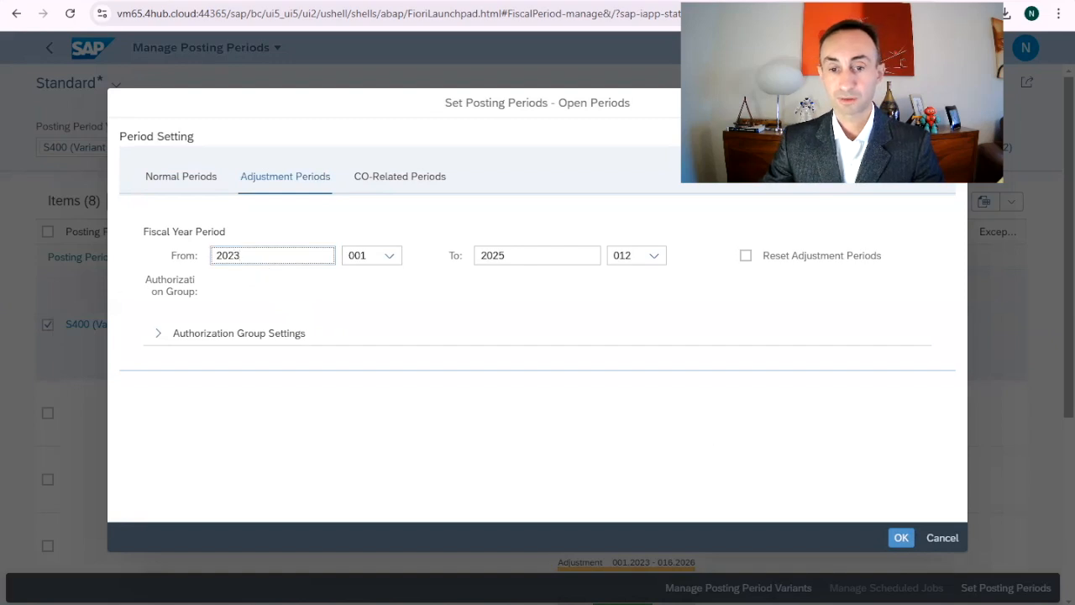
click(684, 554)
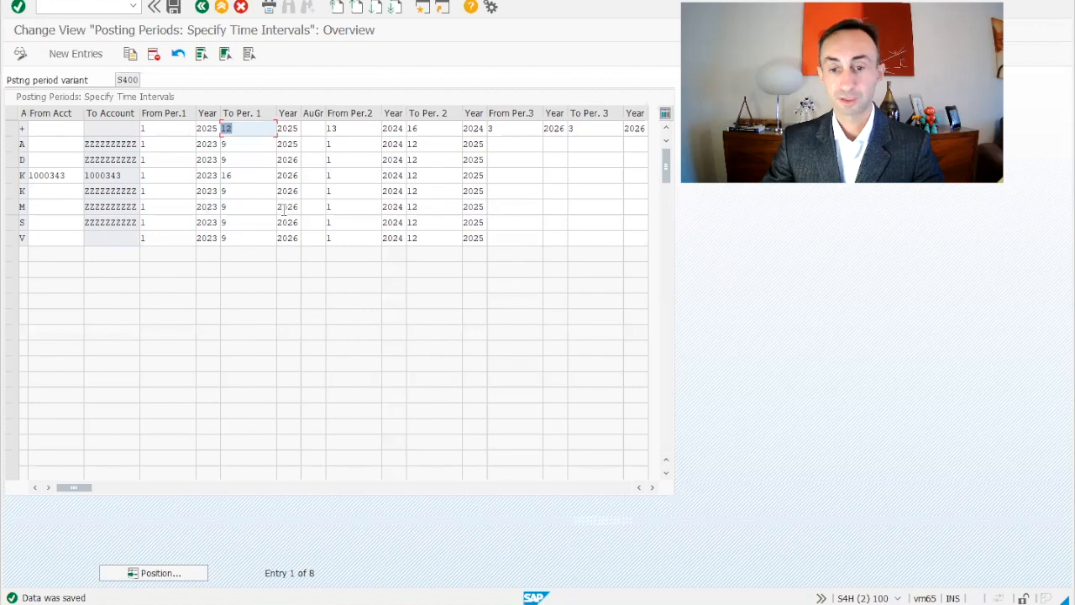
click(712, 603)
click(528, 255)
key(BackSpace)
text(4)
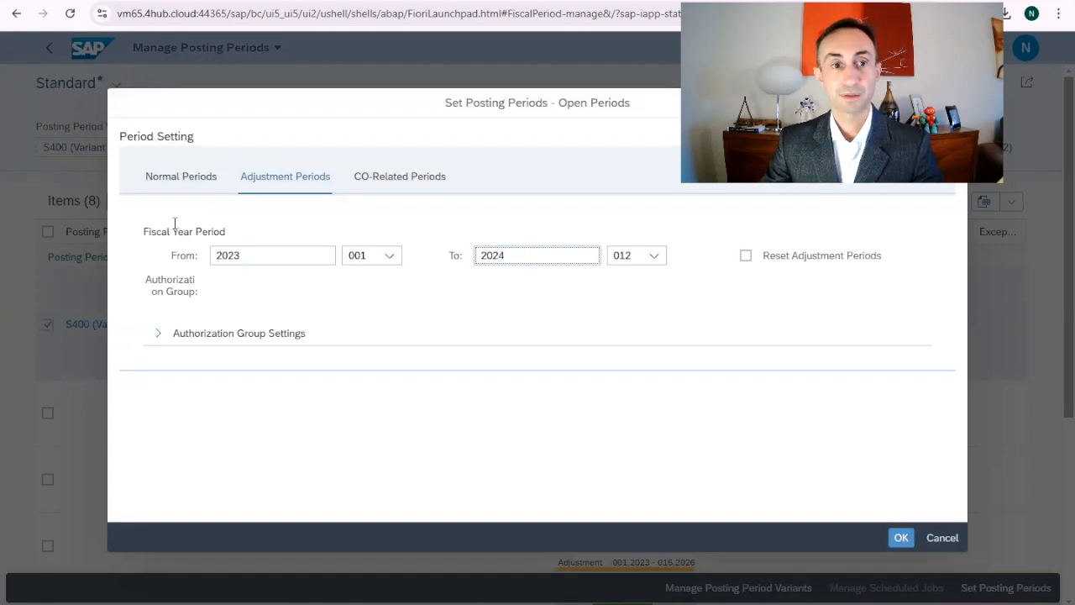
click(897, 537)
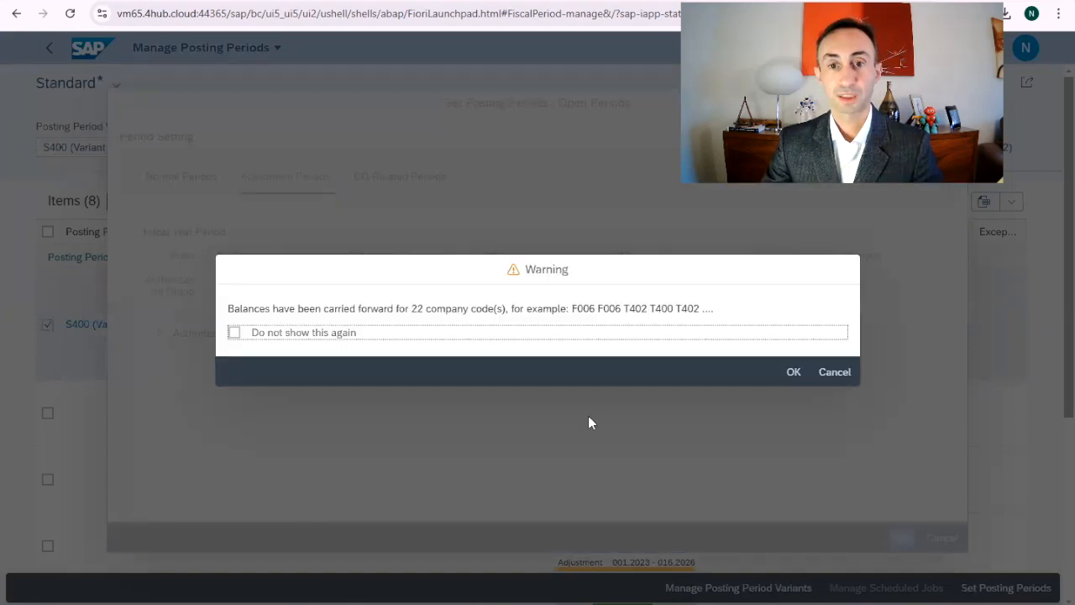
click(802, 375)
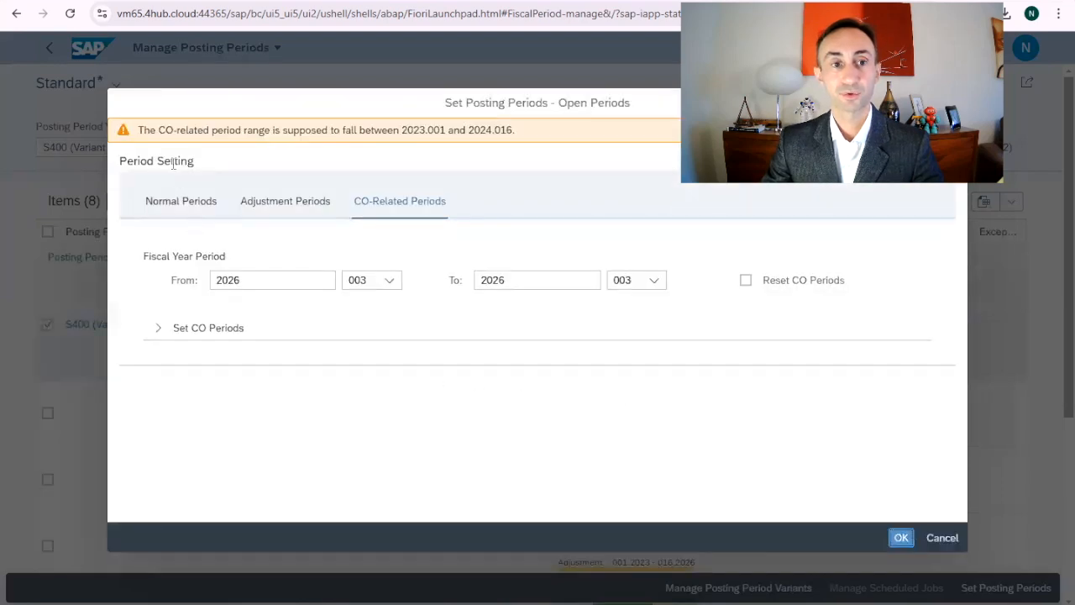
Check the normal periods against the SAP GUI table and set their end year to 2025
click(181, 202)
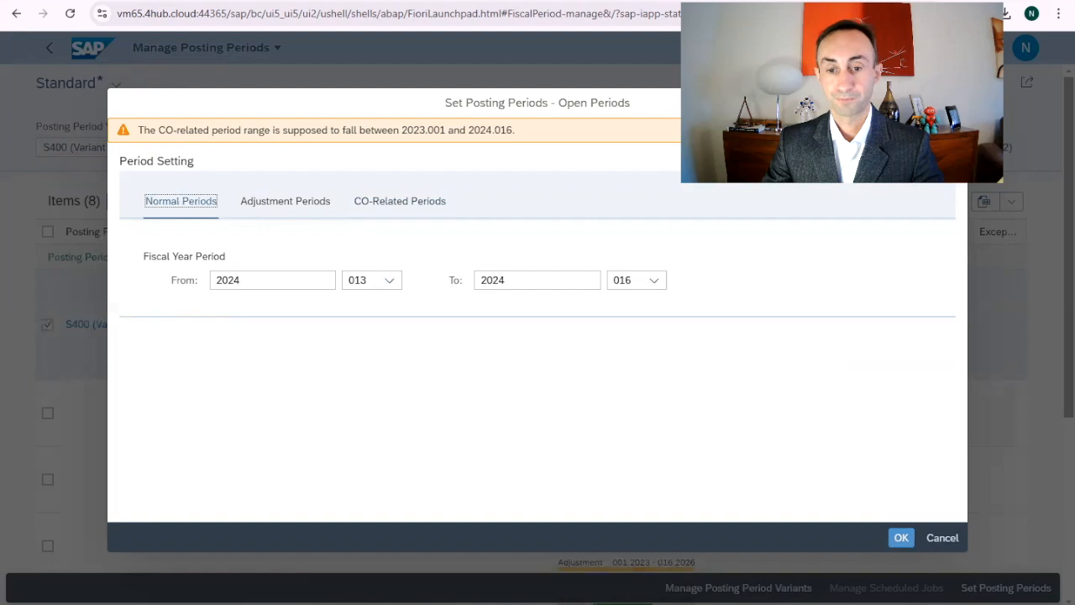
click(696, 540)
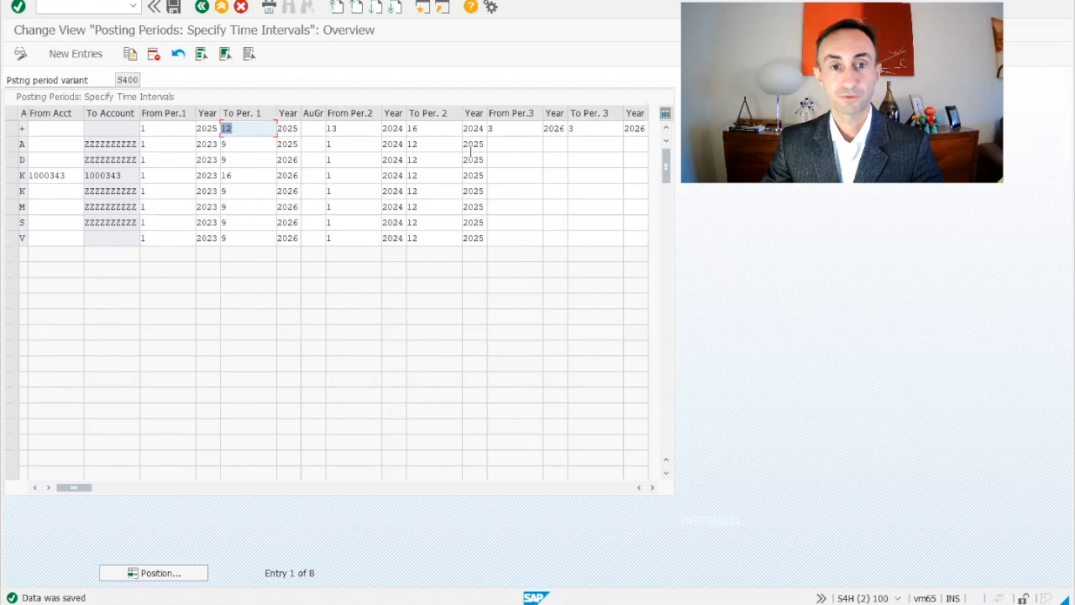
click(708, 544)
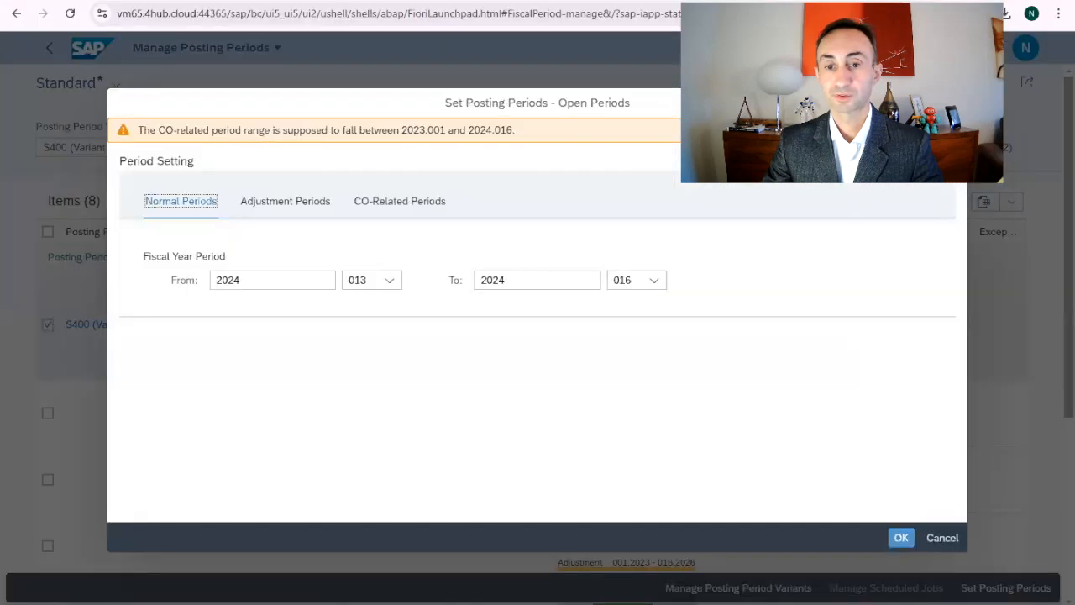
click(533, 282)
key(BackSpace)
text(5)
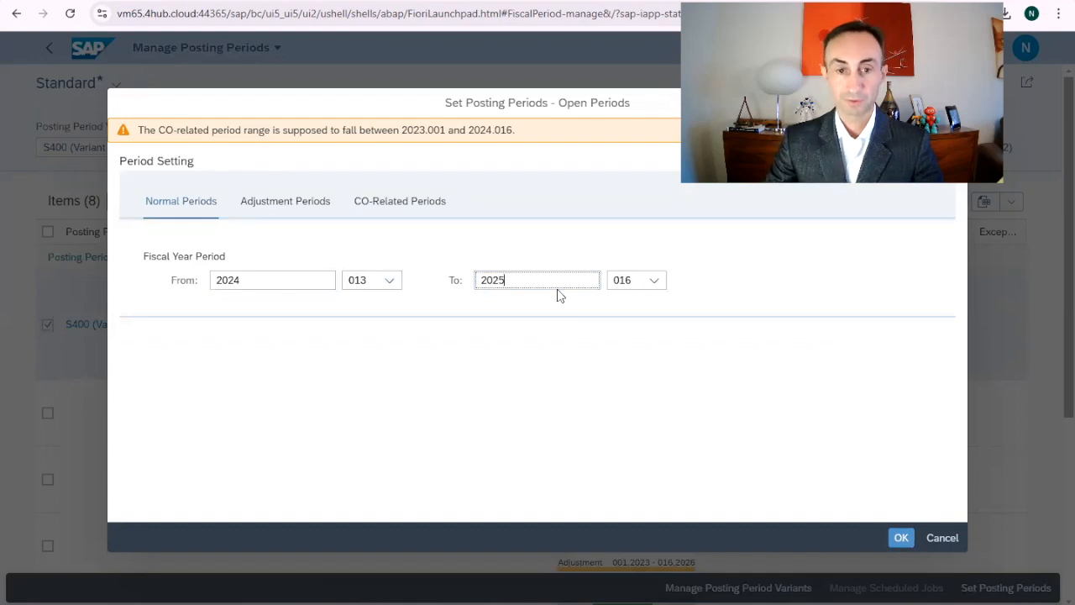
Set the normal periods' start period to 001 and end period to 012, and apply the posting period settings
click(390, 286)
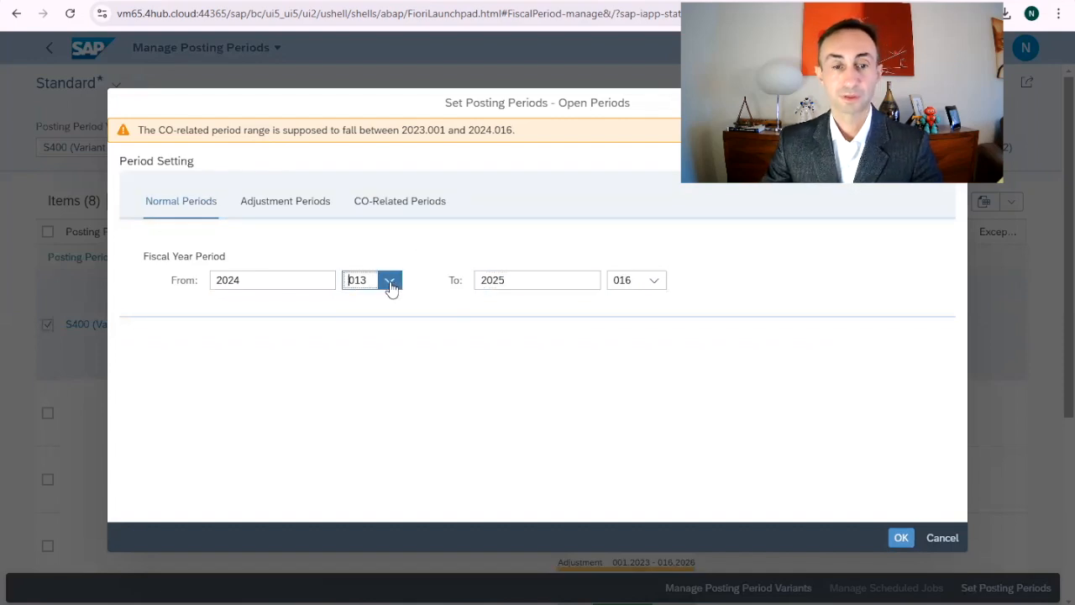
click(367, 297)
click(651, 280)
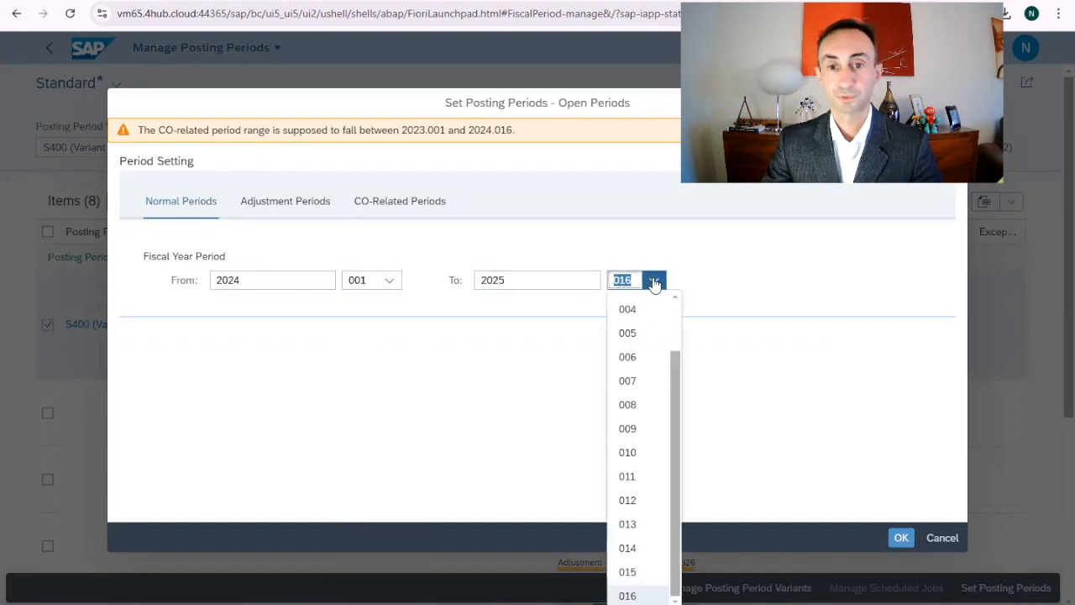
click(637, 503)
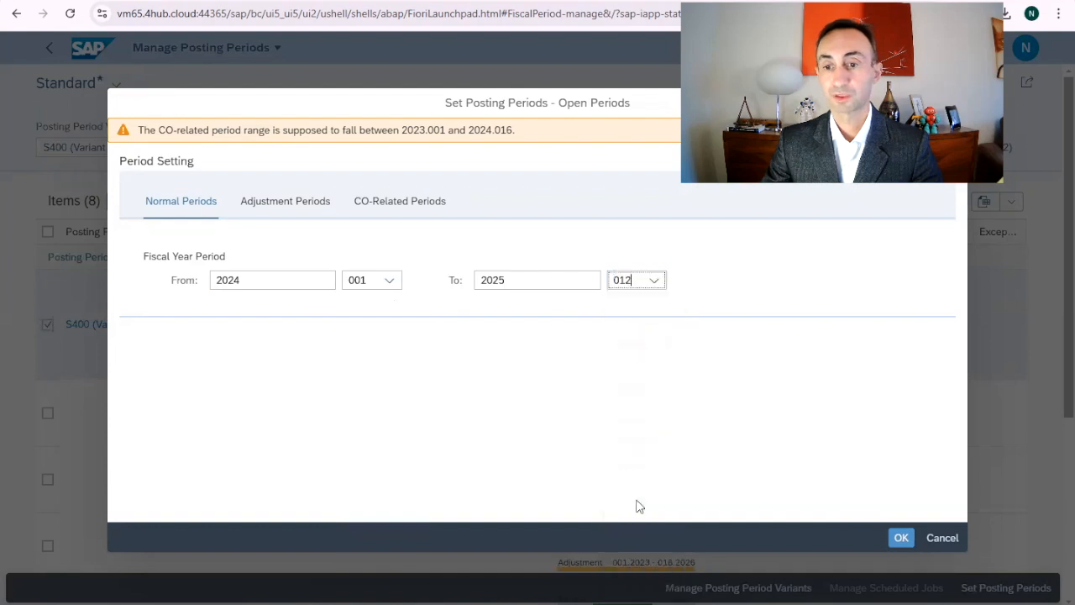
click(897, 538)
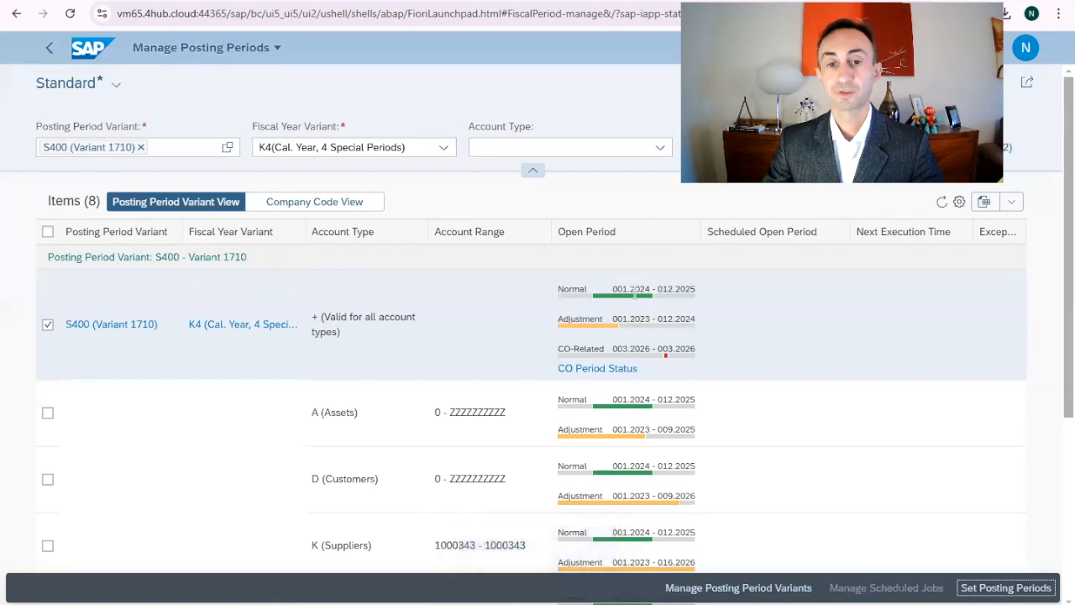
mouse_move(690, 306)
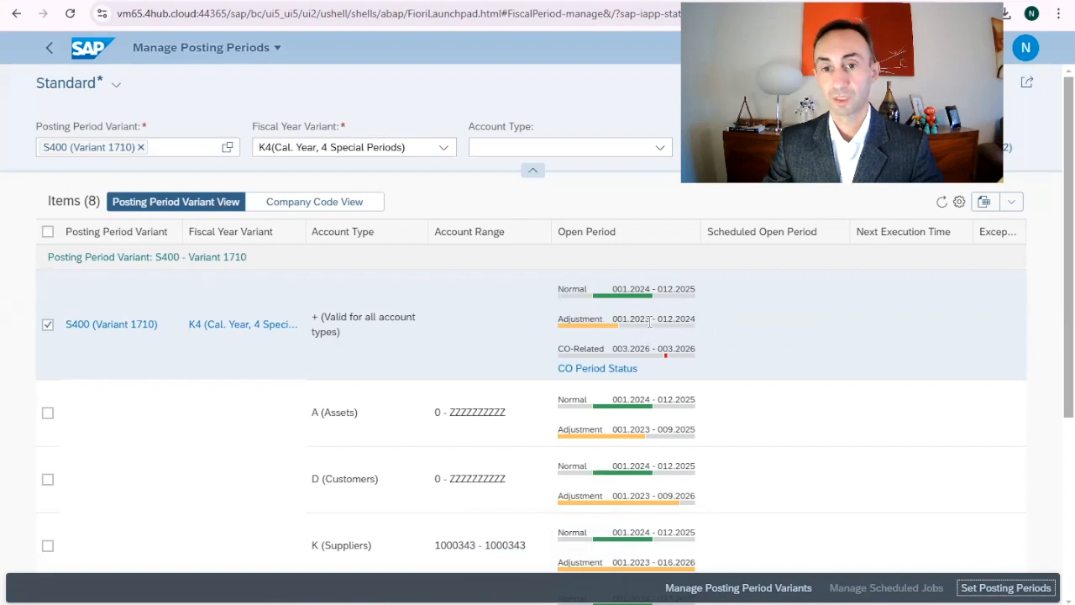
Compare the + row's adjustment periods with the SAP GUI table, set their end year to 2026, and submit, accepting the balance carry-forward warning
mouse_move(686, 328)
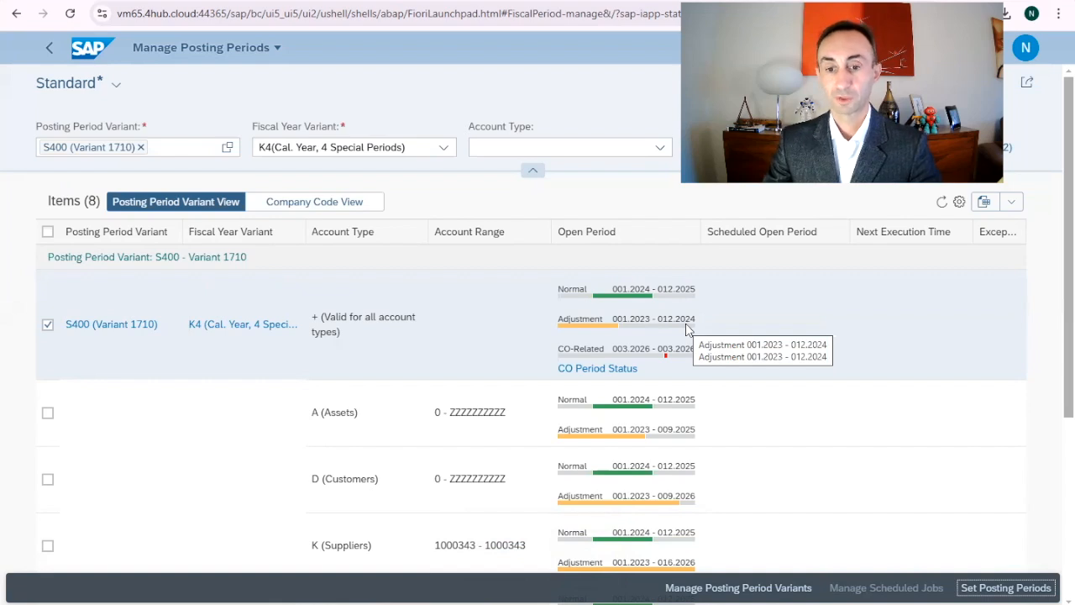
click(689, 546)
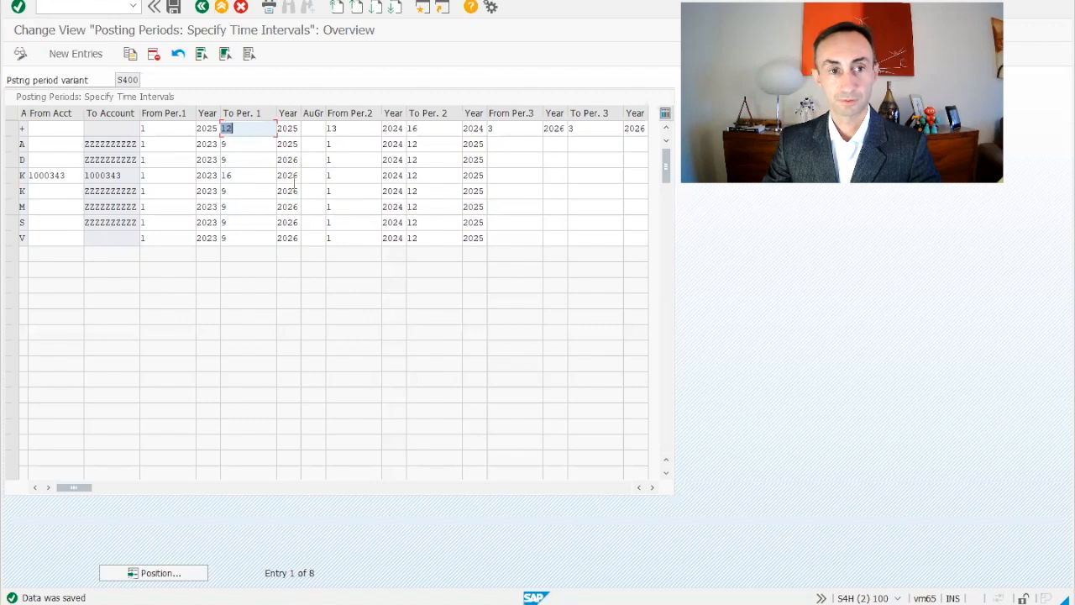
click(713, 550)
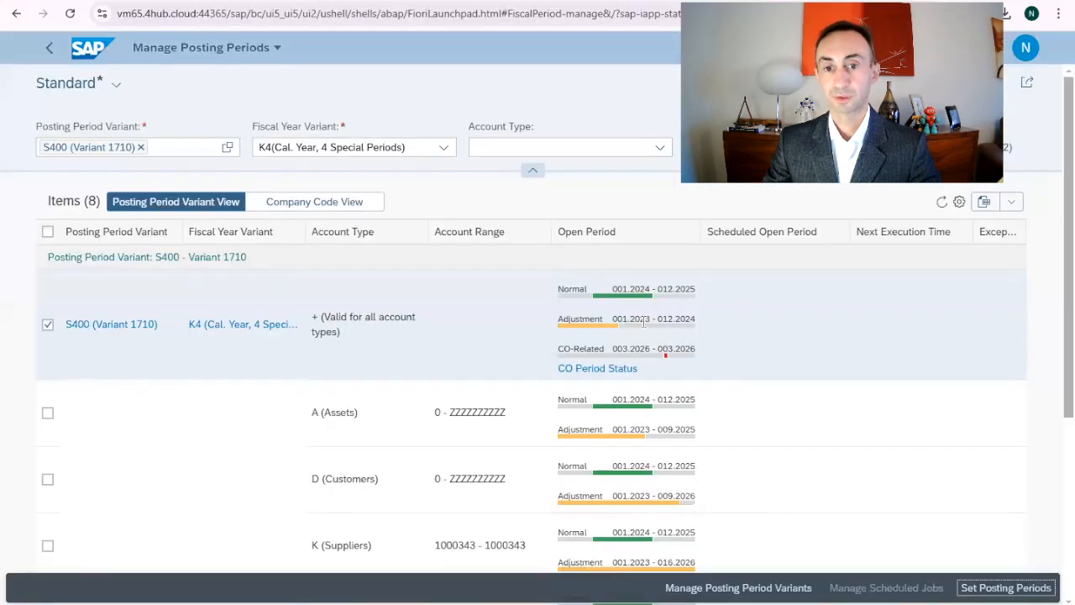
click(962, 588)
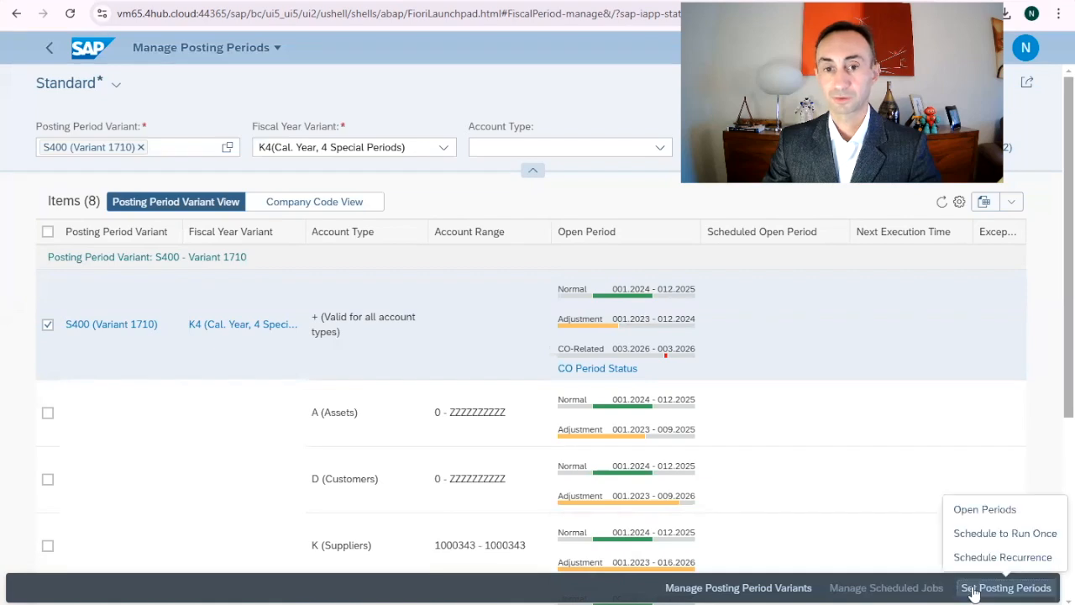
click(978, 509)
click(285, 179)
click(549, 254)
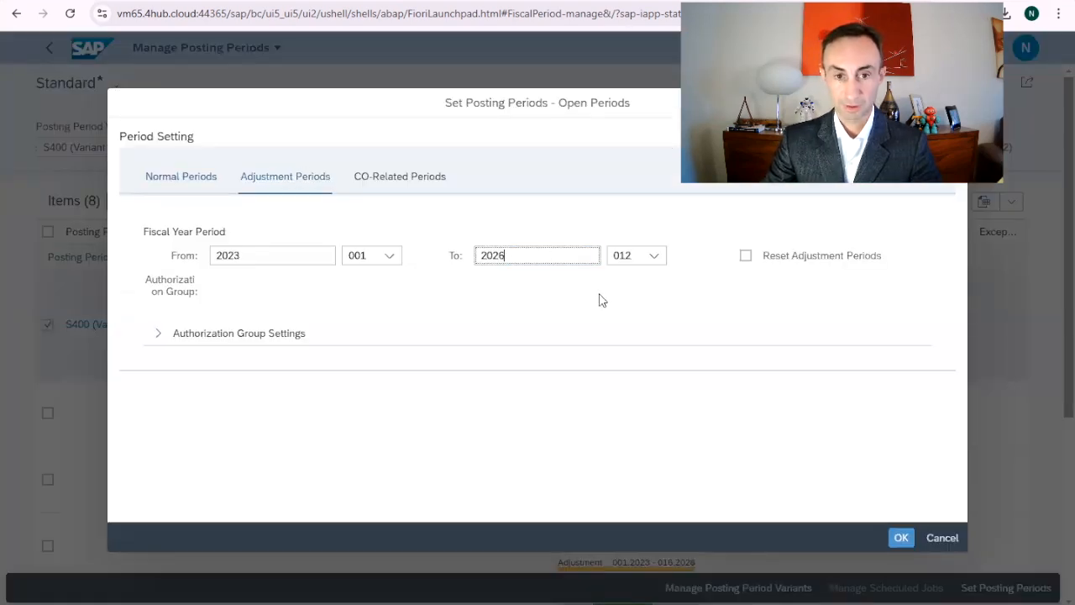
click(900, 537)
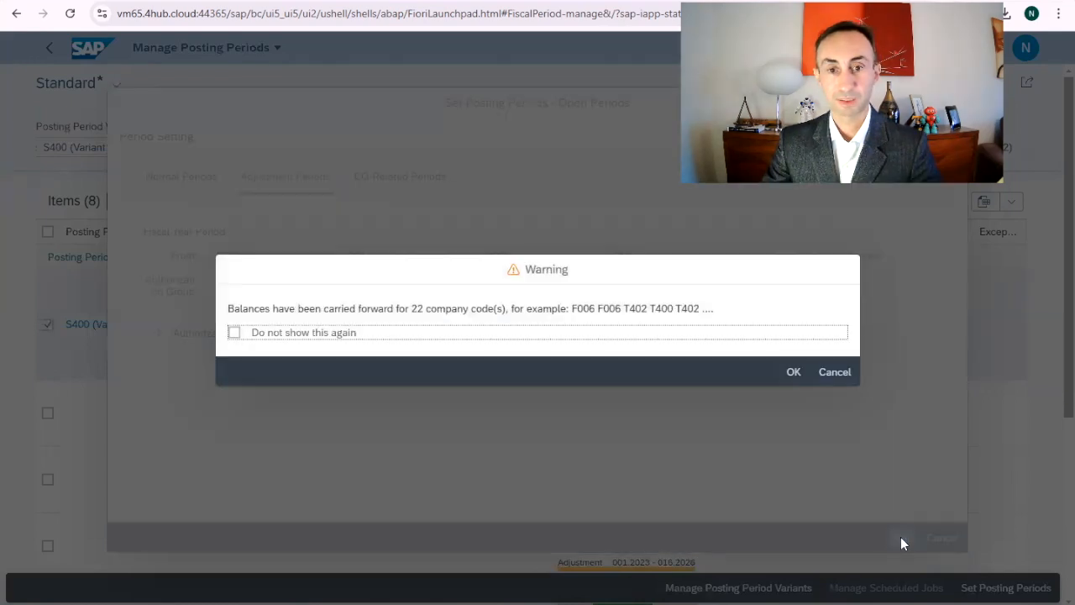
click(793, 371)
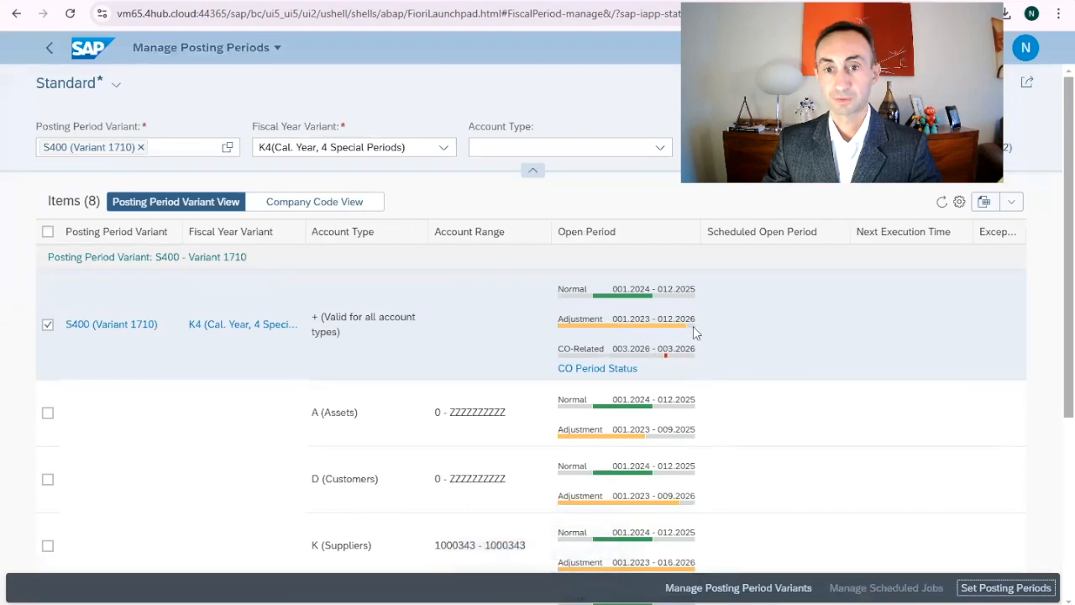
Switch to SAP GUI, leave the outdated time intervals table, and reopen Open and Close Posting Periods for variant S400
mouse_move(694, 332)
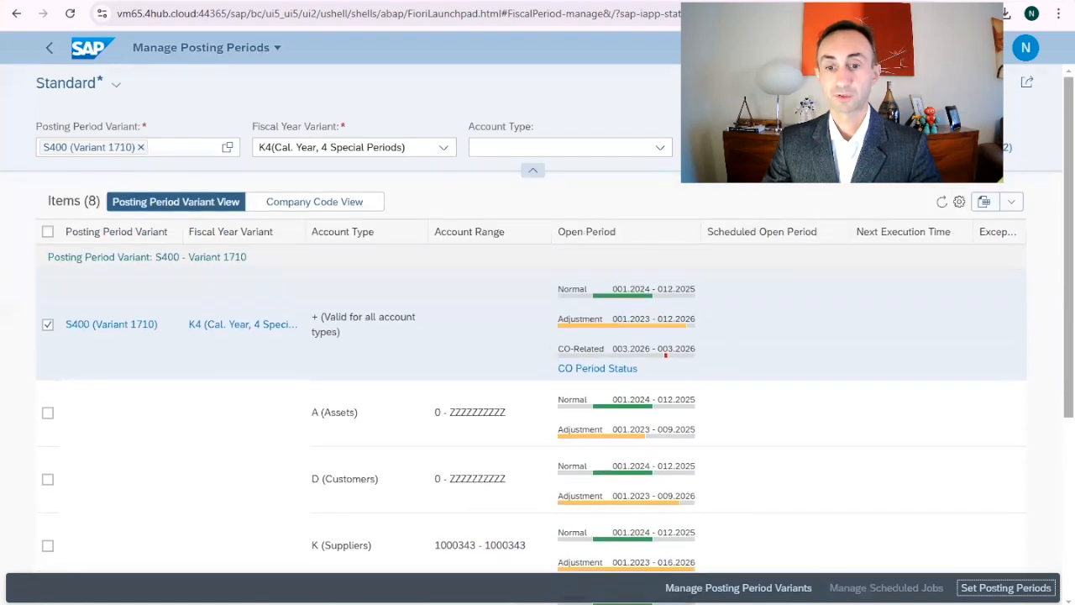
mouse_move(710, 603)
mouse_move(619, 601)
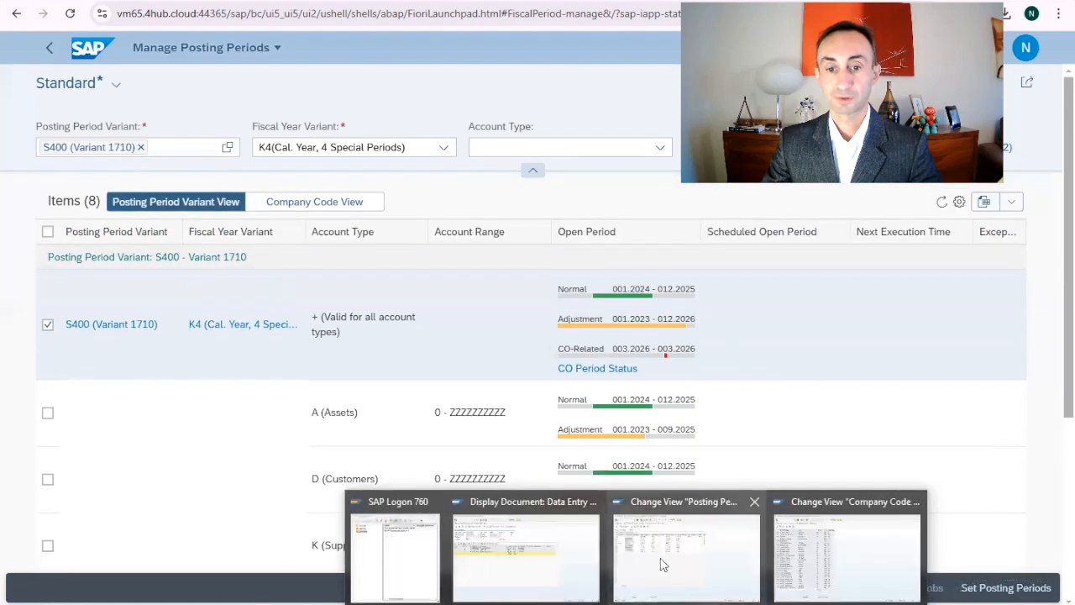
click(692, 529)
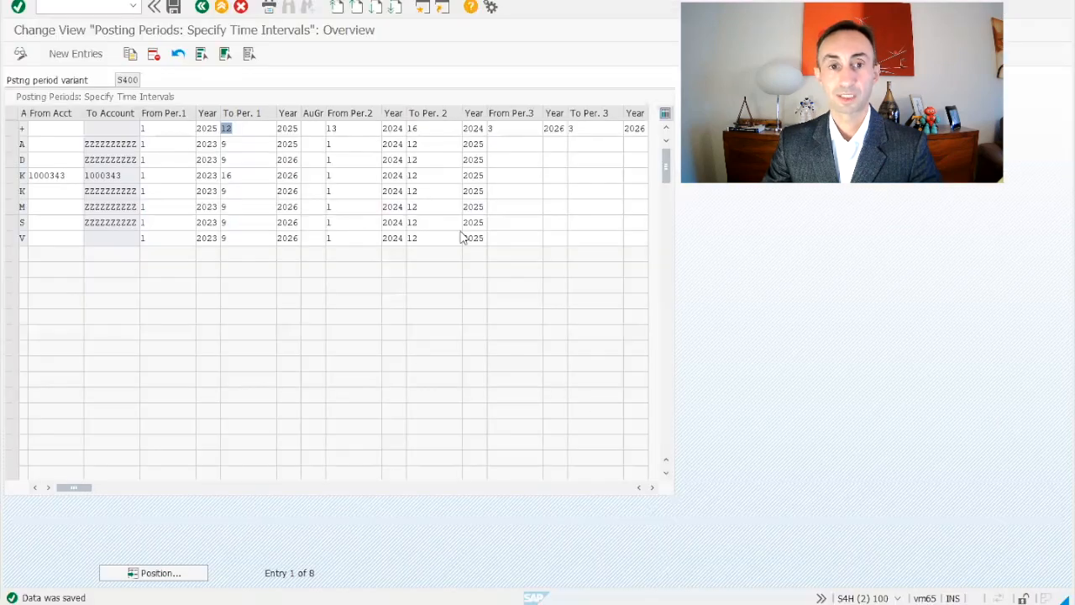
click(202, 8)
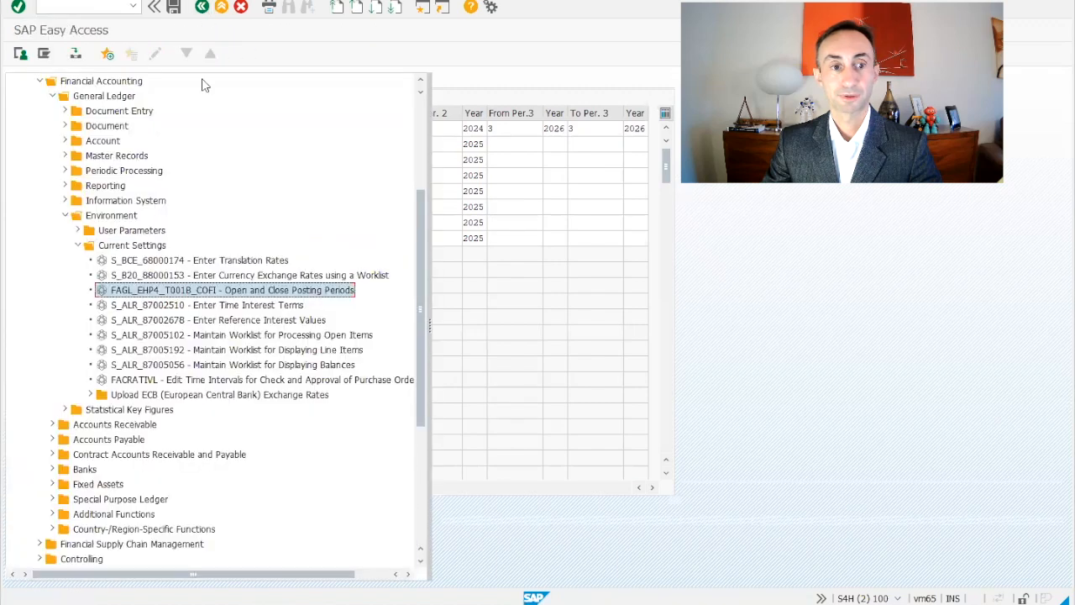
double_click(157, 294)
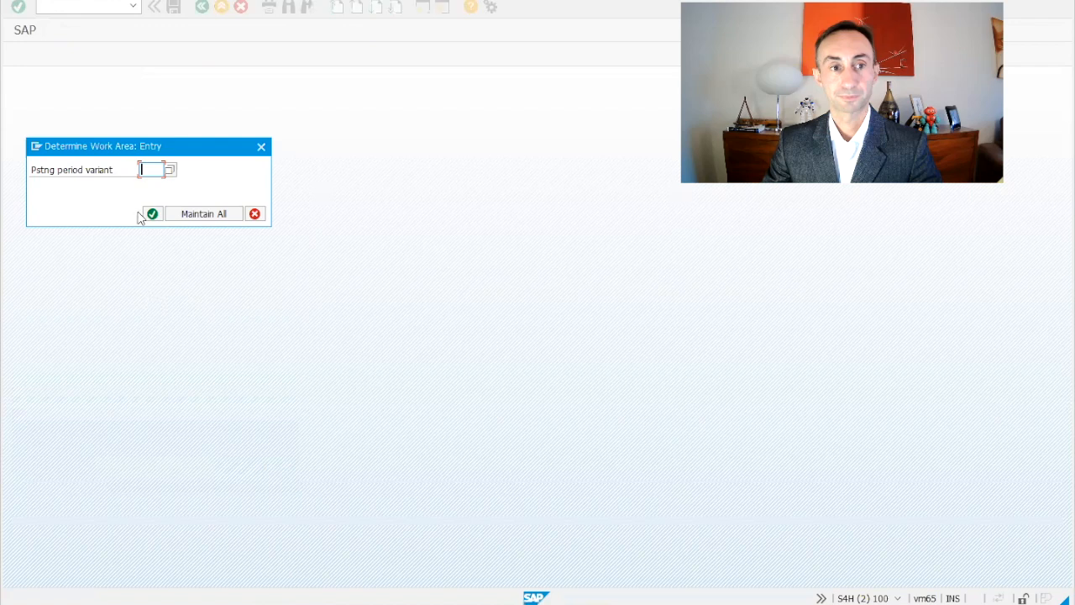
click(155, 169)
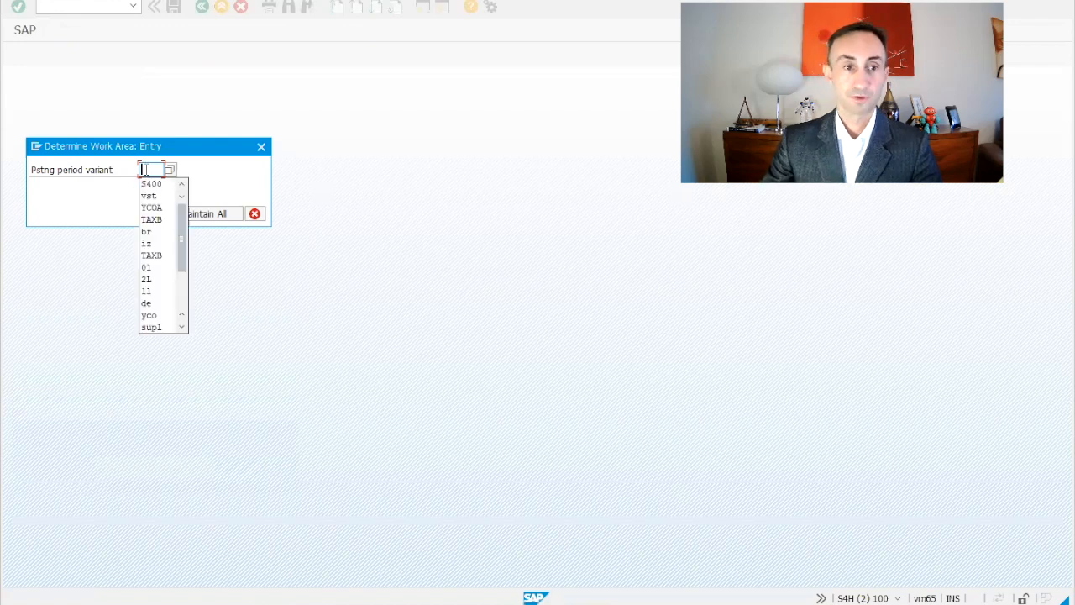
click(151, 183)
click(152, 215)
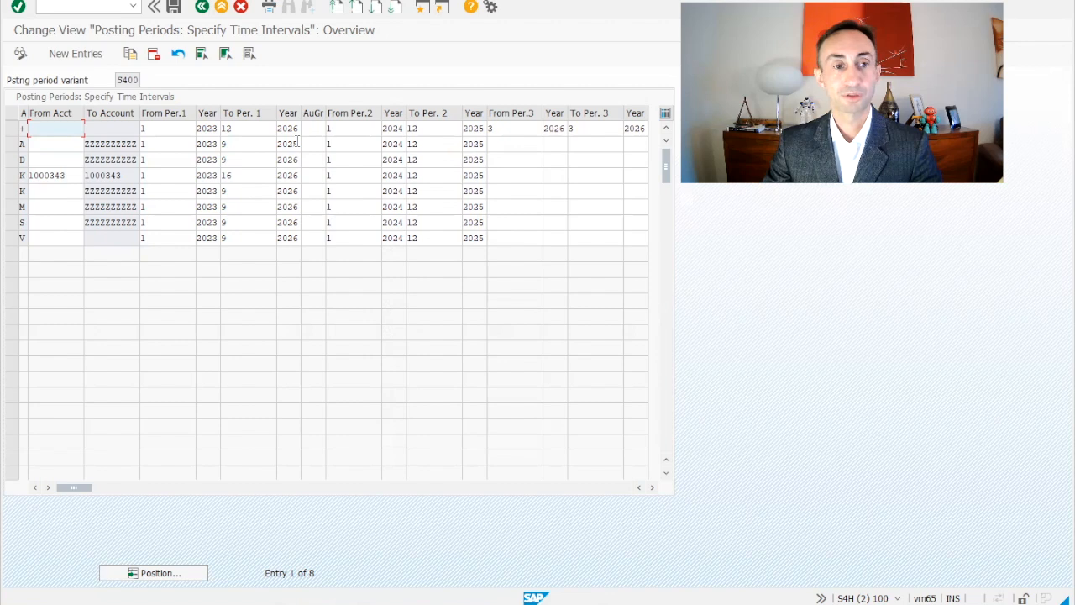
Compare the Assets intervals in Fiori and SAP GUI, and bring up the Open Periods settings for only the A (Assets) row
click(713, 603)
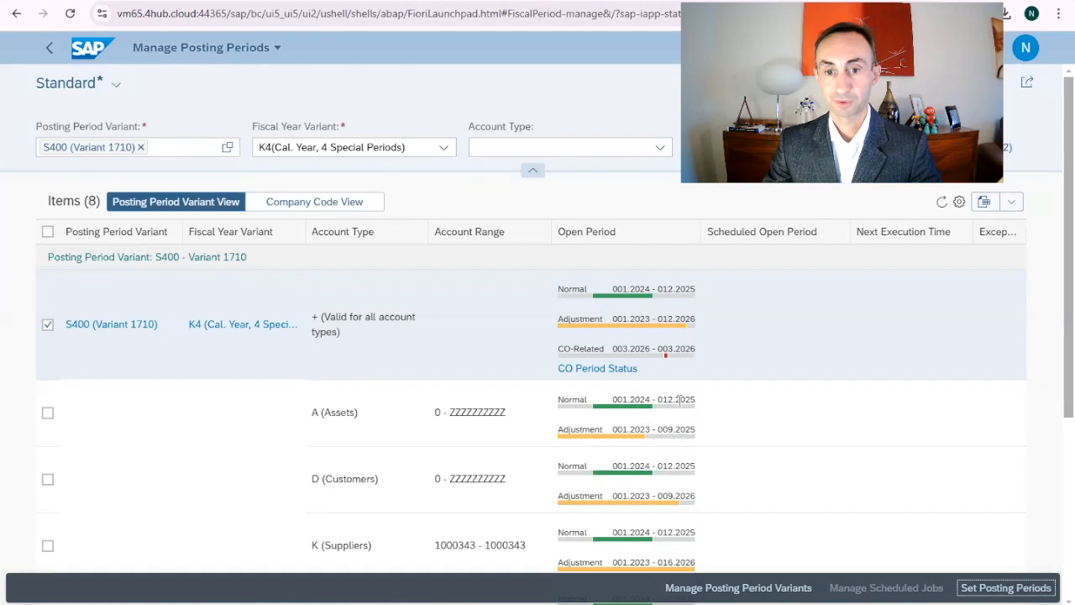
click(729, 603)
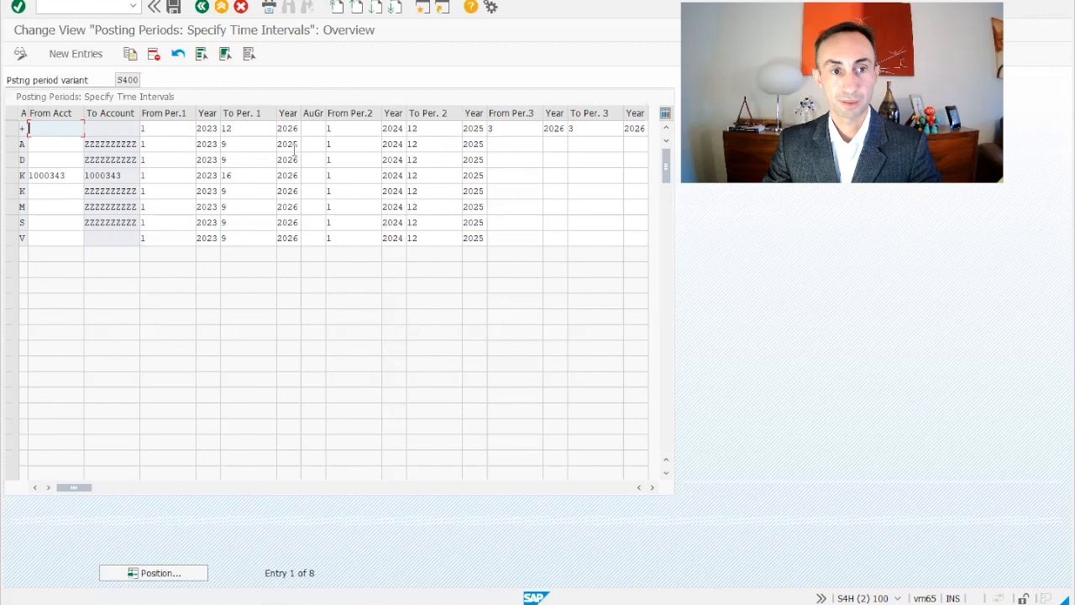
click(693, 603)
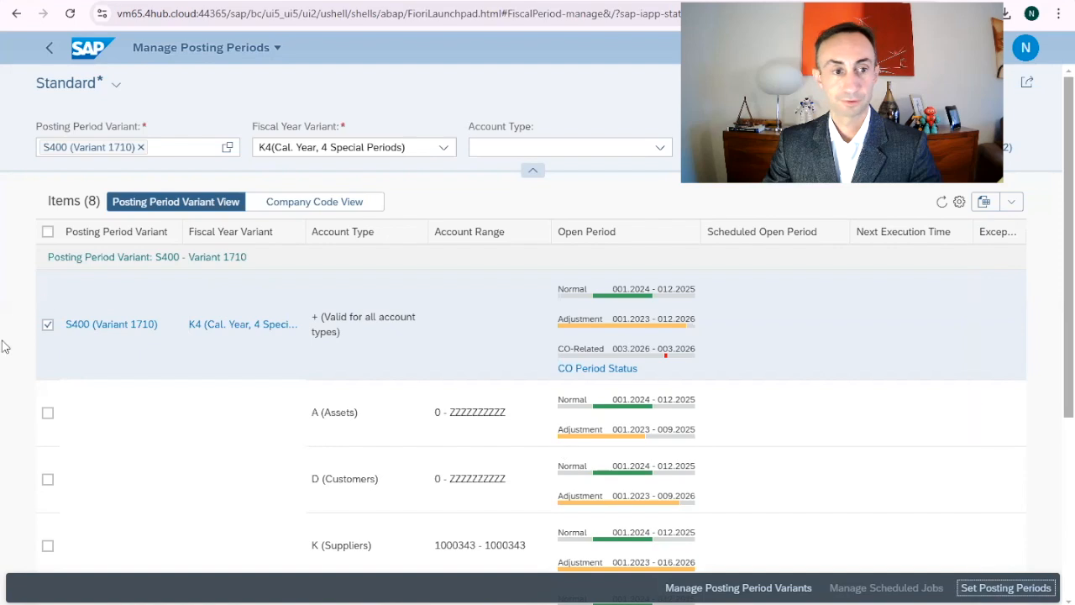
click(48, 325)
click(47, 412)
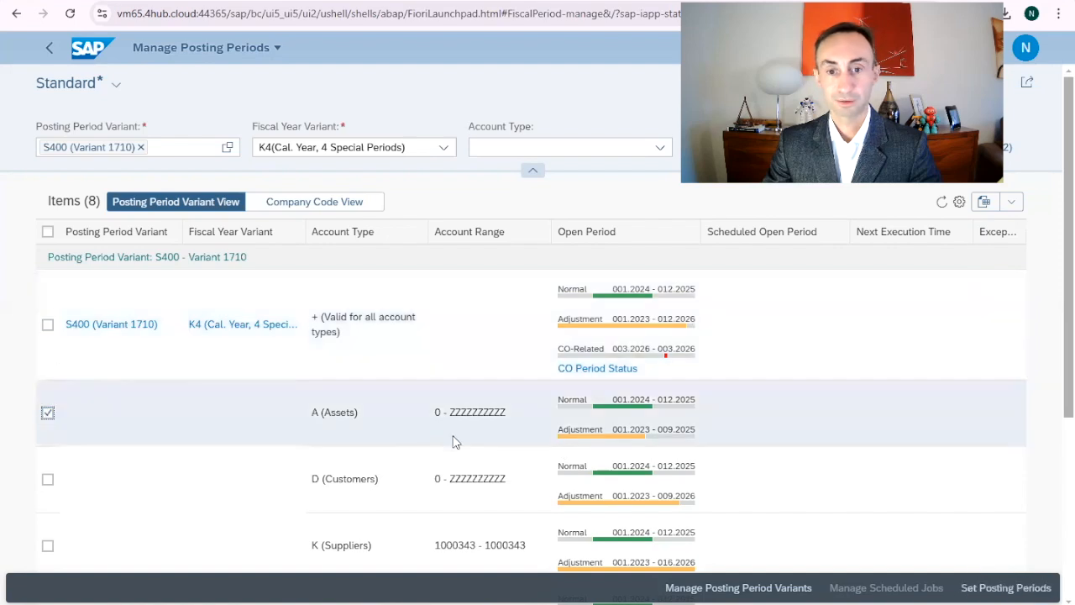
click(1005, 587)
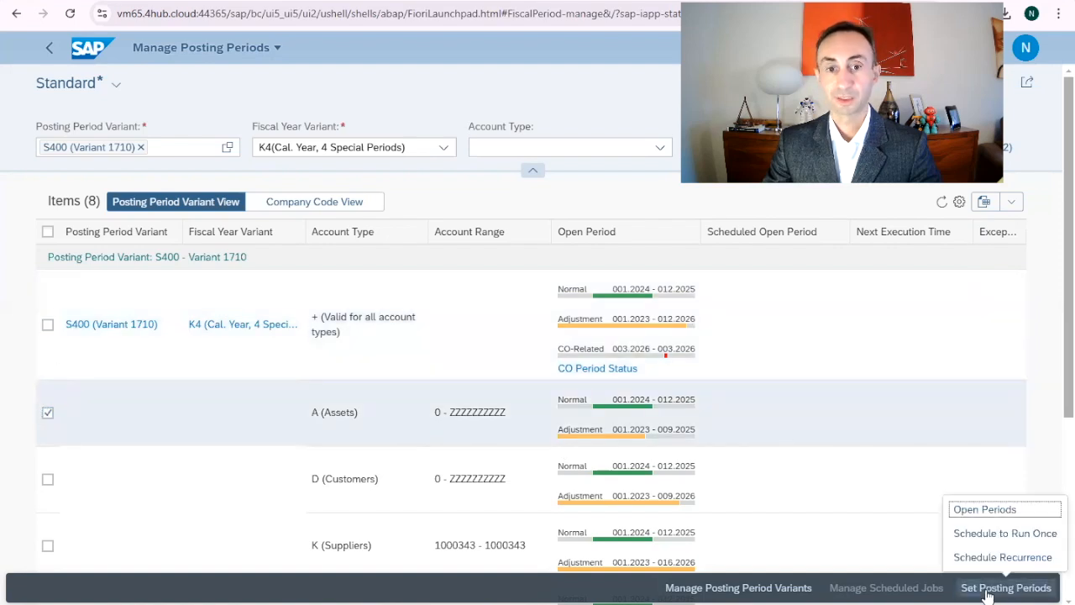
click(981, 509)
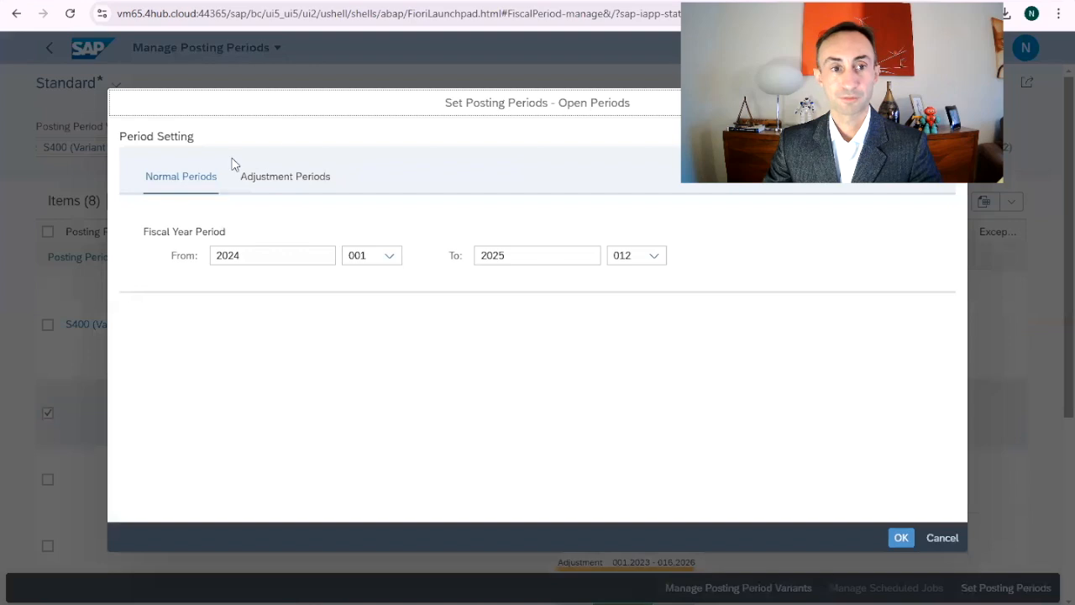
Set the Assets adjustment periods' end year to 2026 and submit, accepting the balance carry-forward warning
click(252, 178)
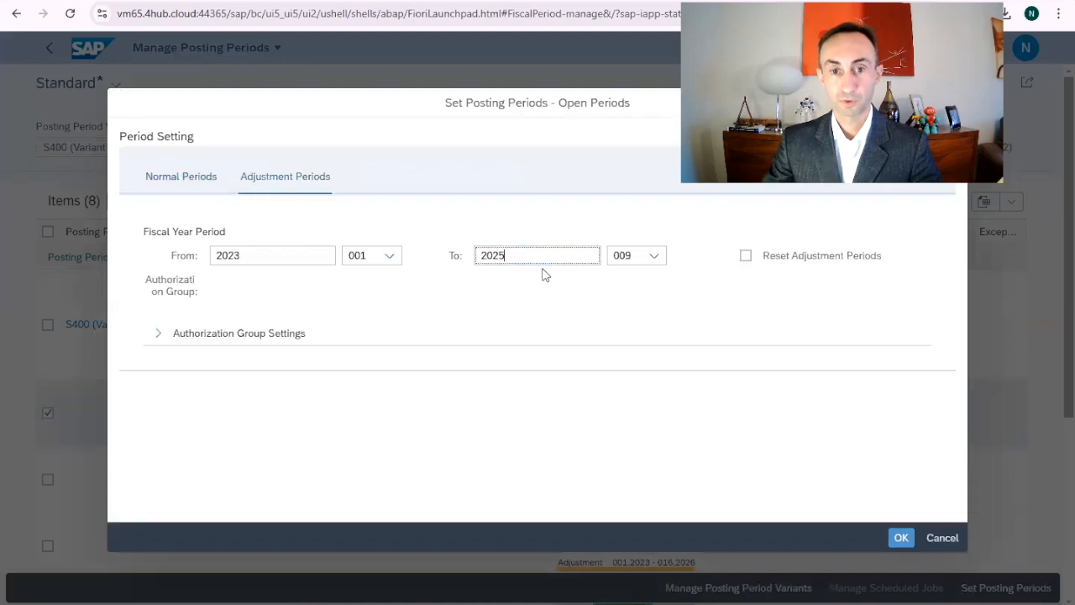
key(BackSpace)
text(6)
click(899, 540)
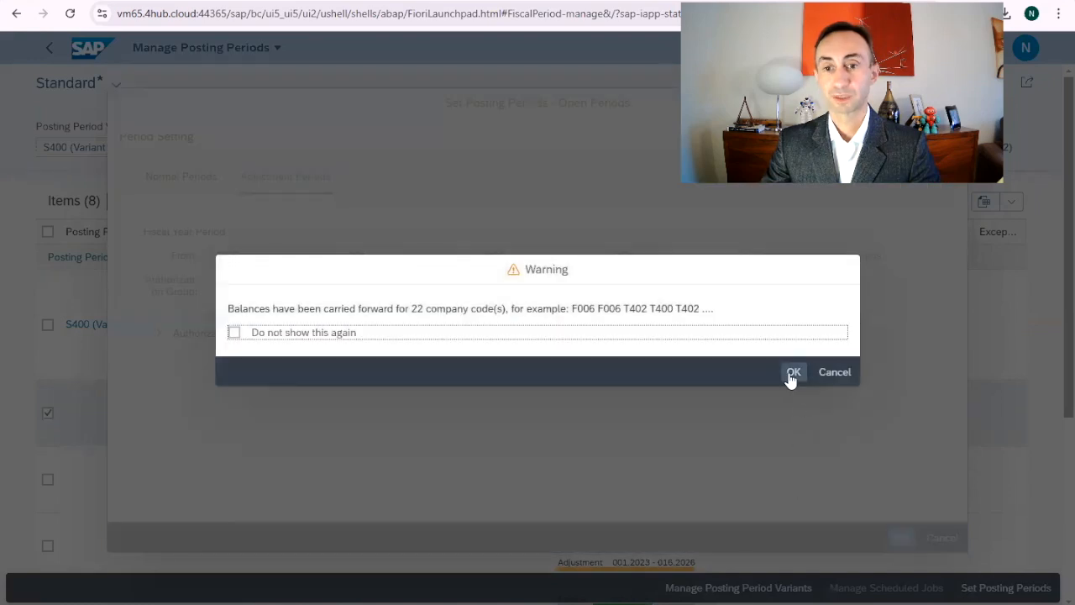
click(790, 377)
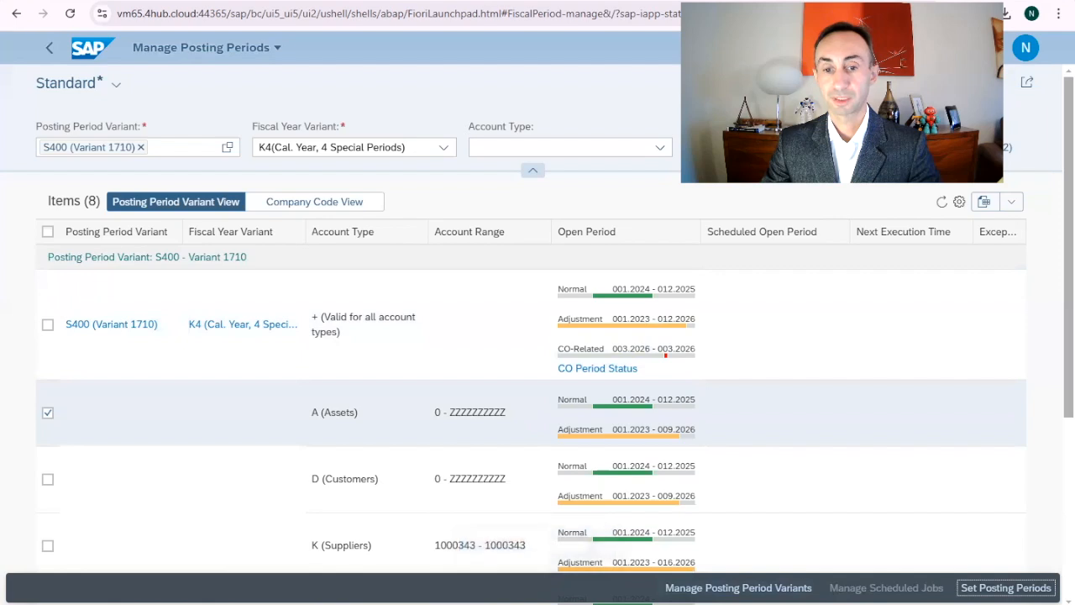
Return to SAP GUI and reload the posting period table for variant S400 to check the Assets change
click(636, 604)
click(678, 574)
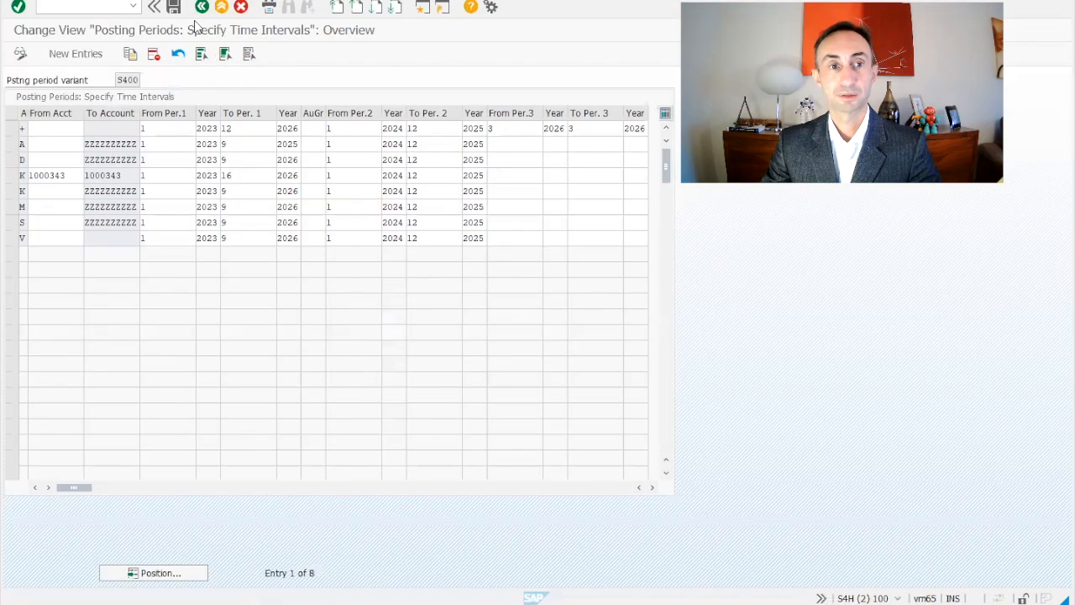
click(203, 7)
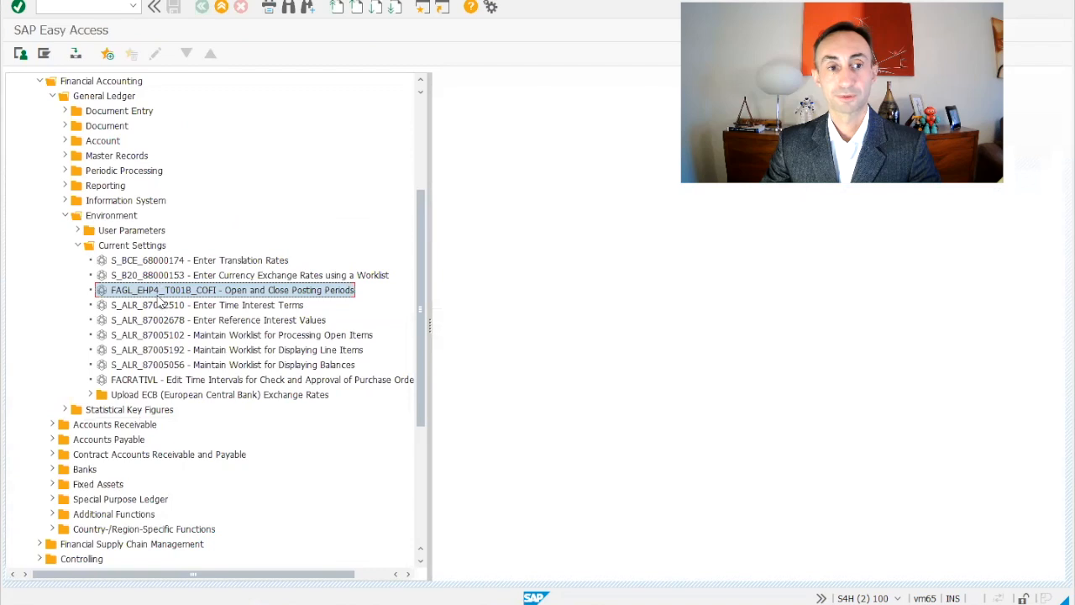
double_click(158, 294)
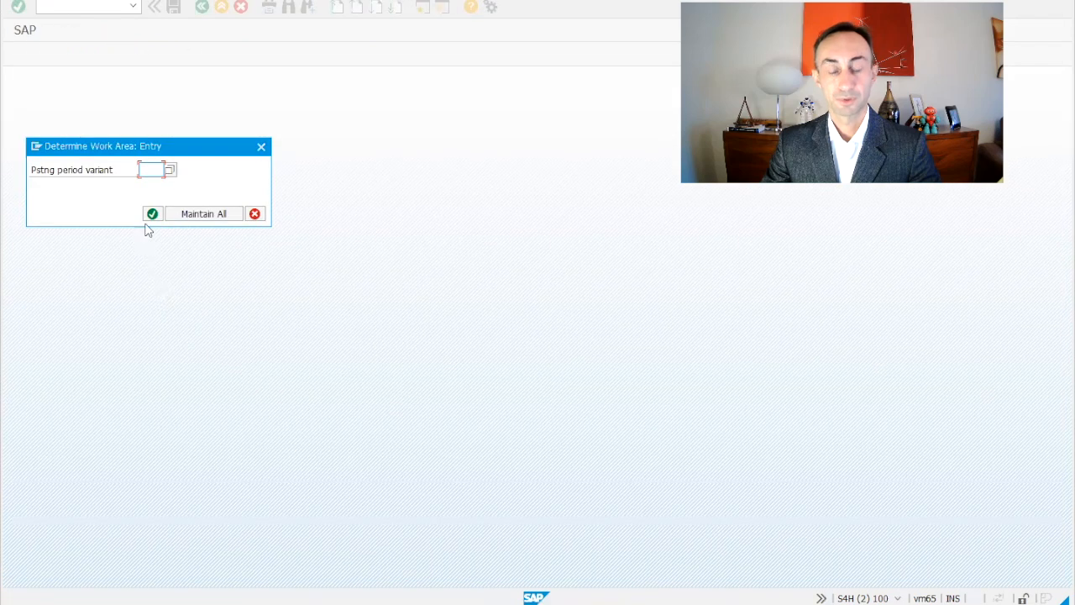
key(BackSpace)
click(158, 184)
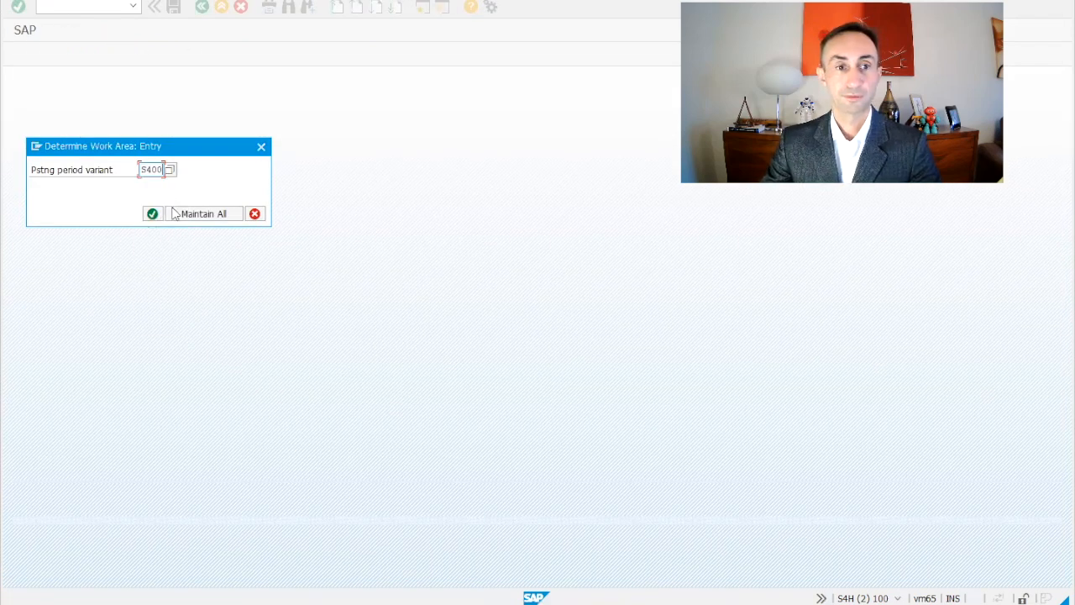
click(152, 213)
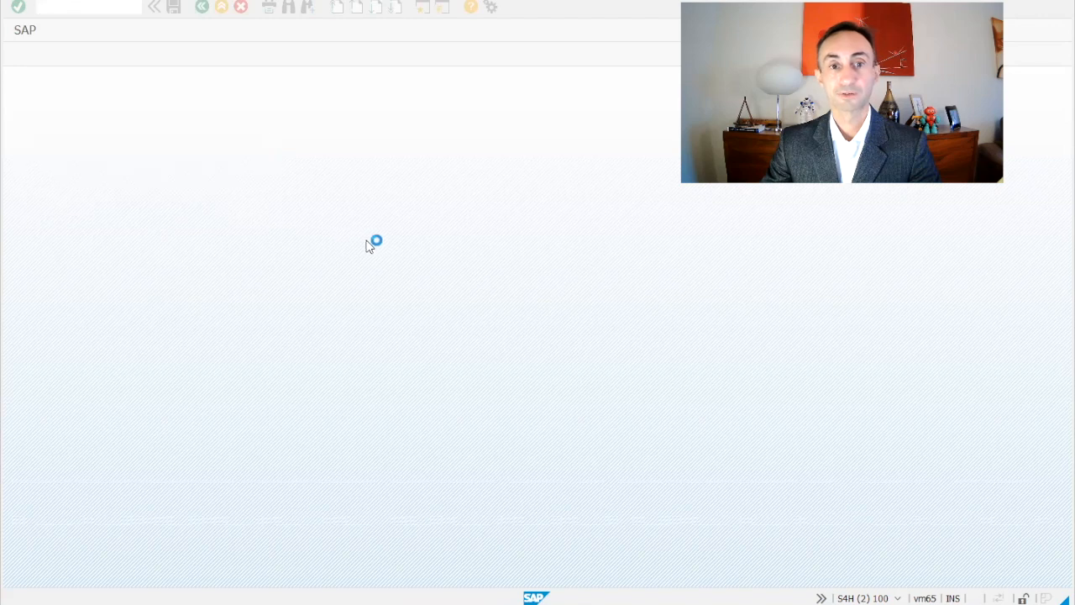